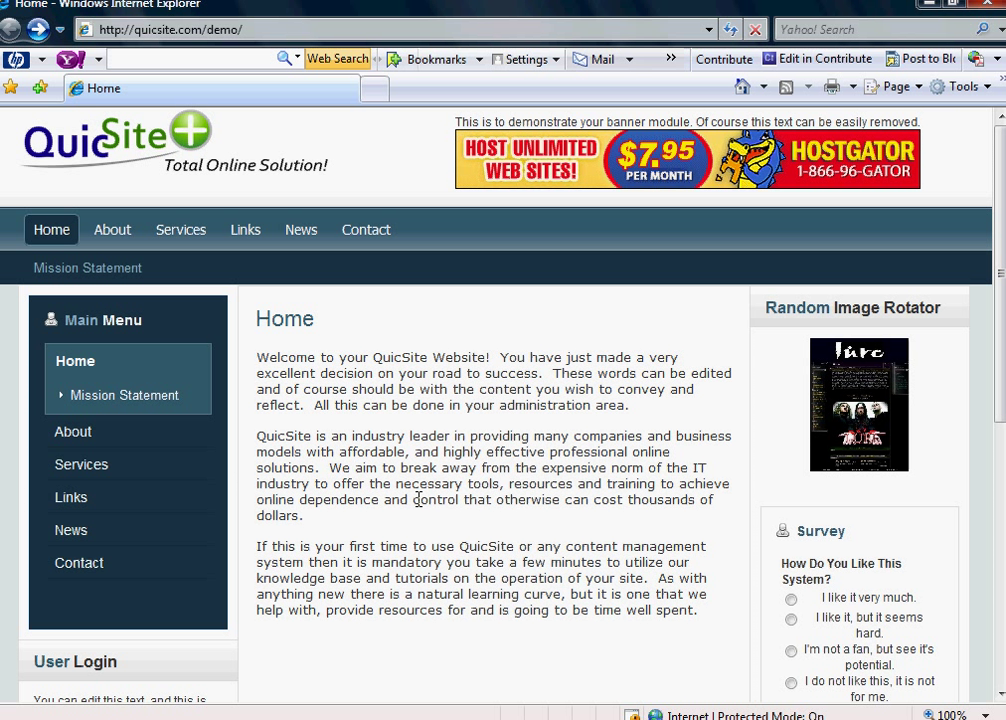
- Load the site's /administrator login page and fill in the admin username and password
click(315, 29)
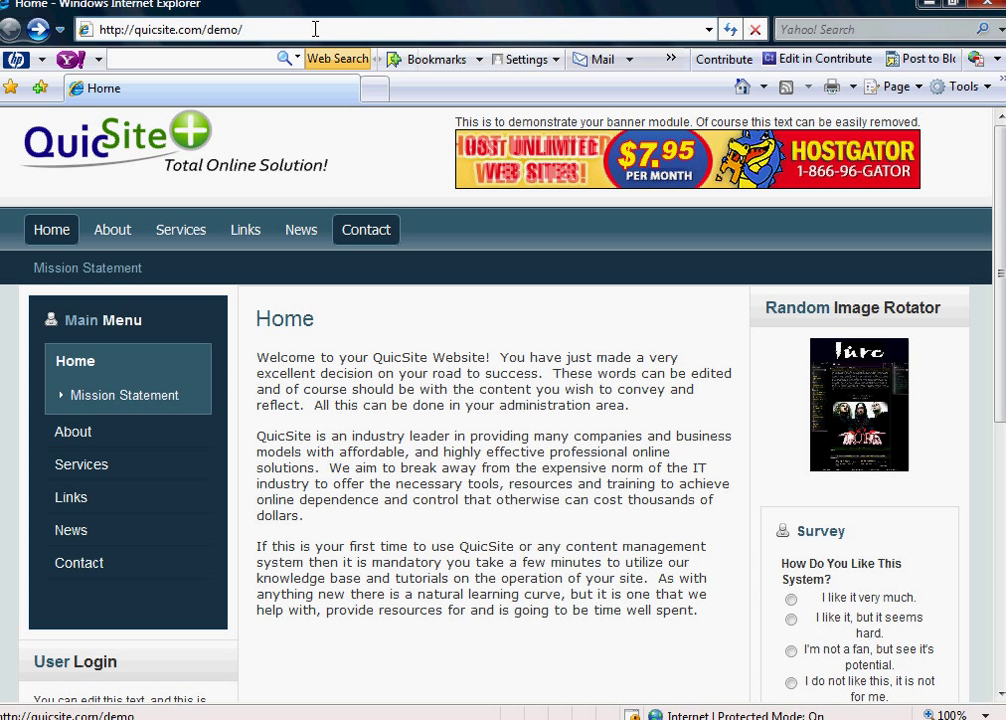
text(ad)
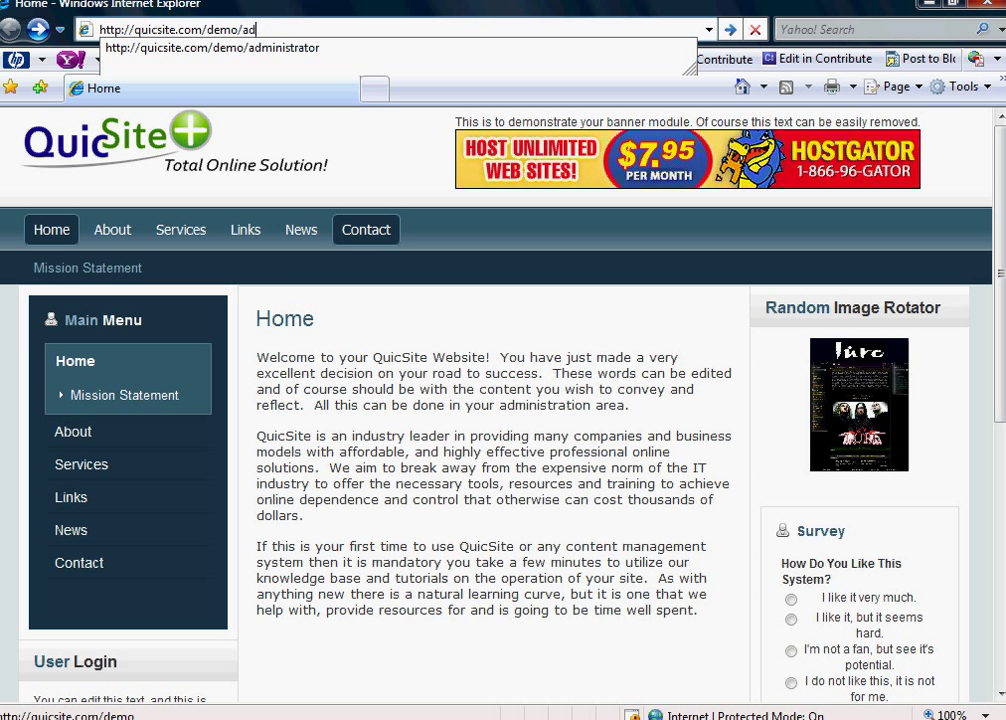
text(ministrator)
key(Return)
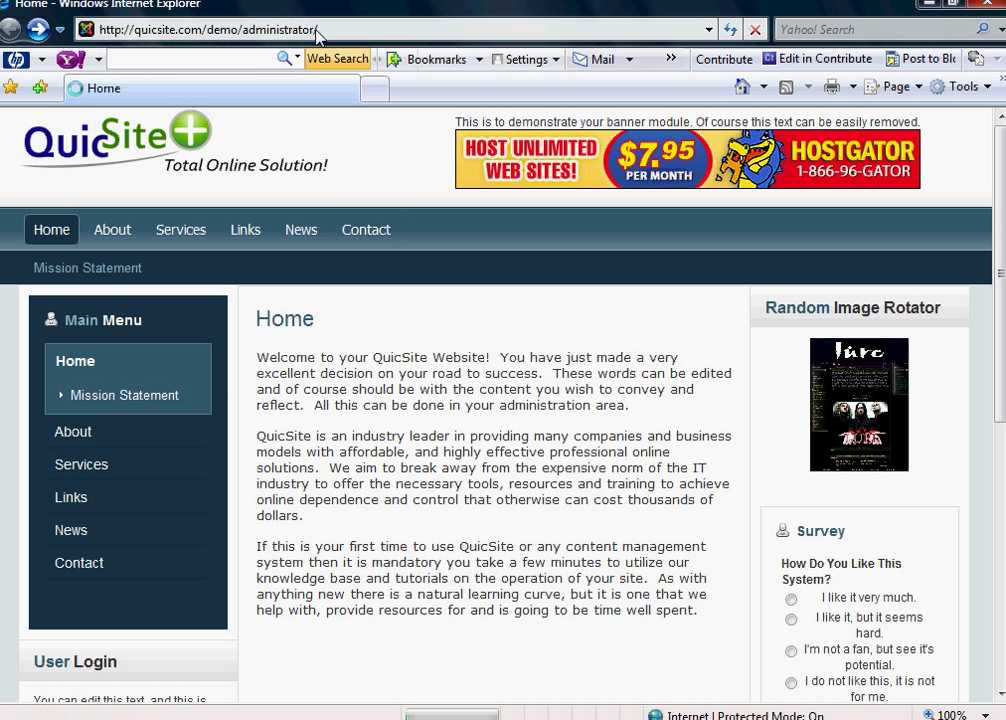
text(admin)
key(Tab)
text(admin123)
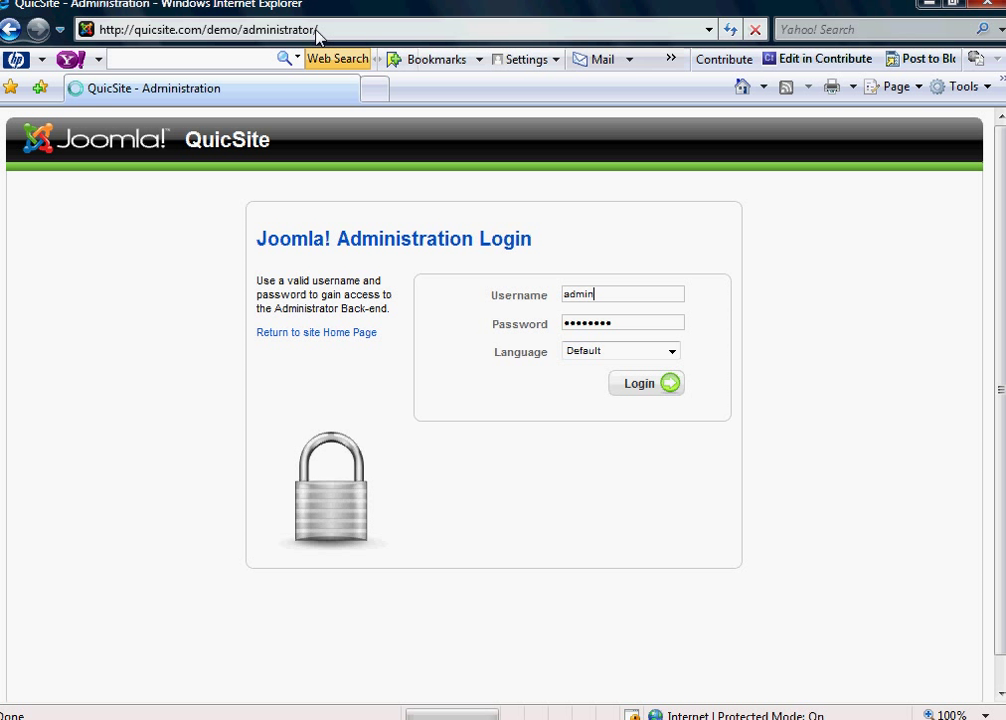
key(Return)
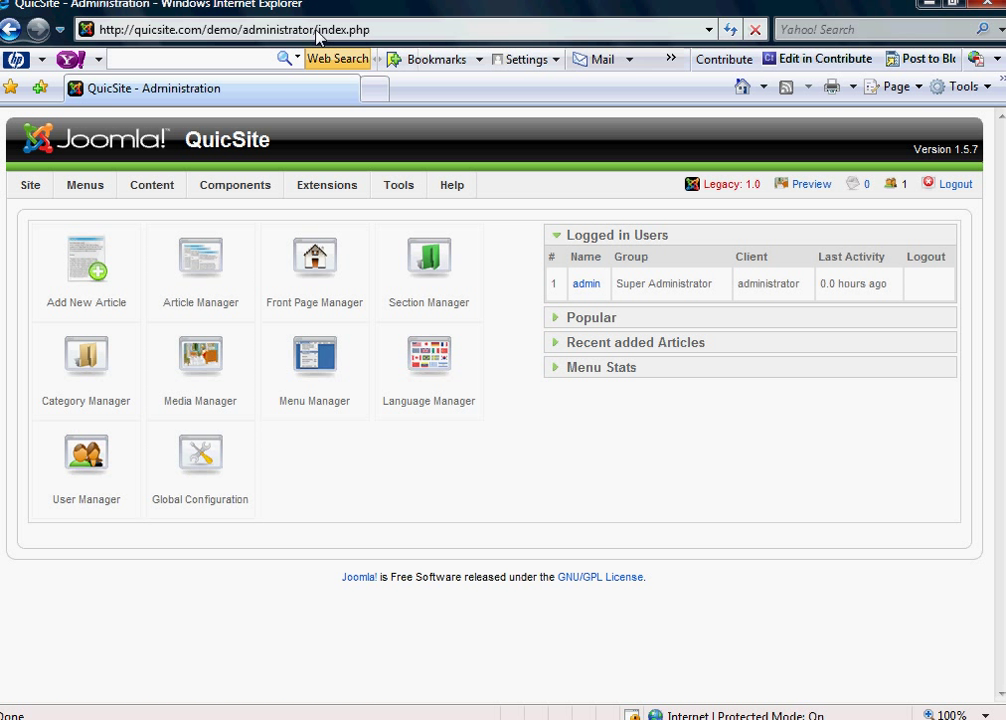
click(318, 266)
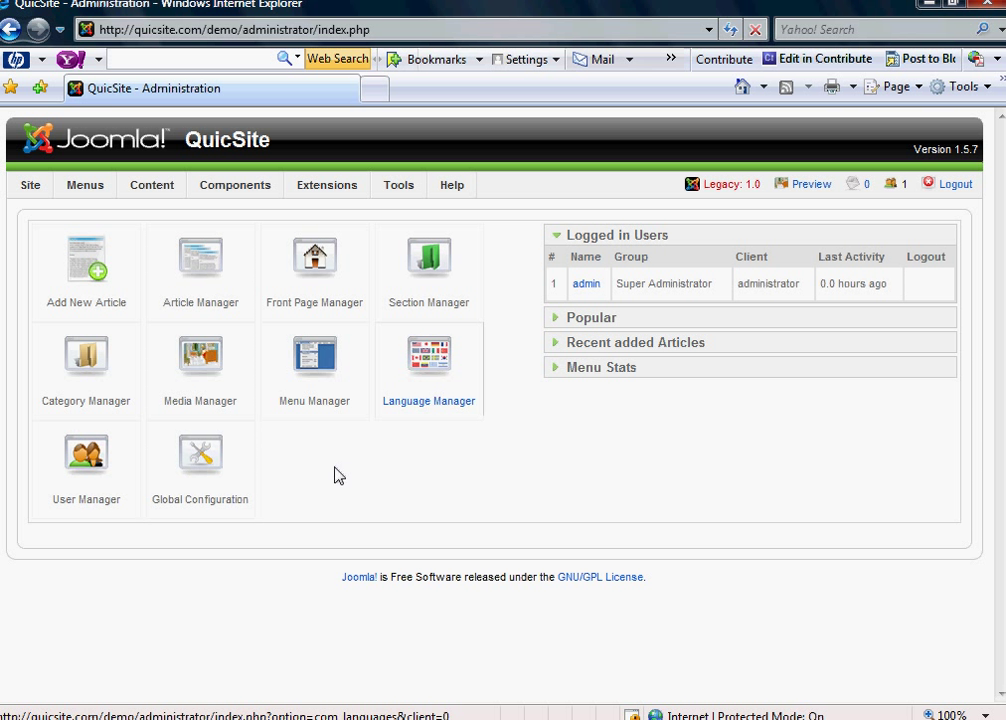
- Create a new content section titled 'Blog' with alias 'blog' and save it
mouse_move(155, 190)
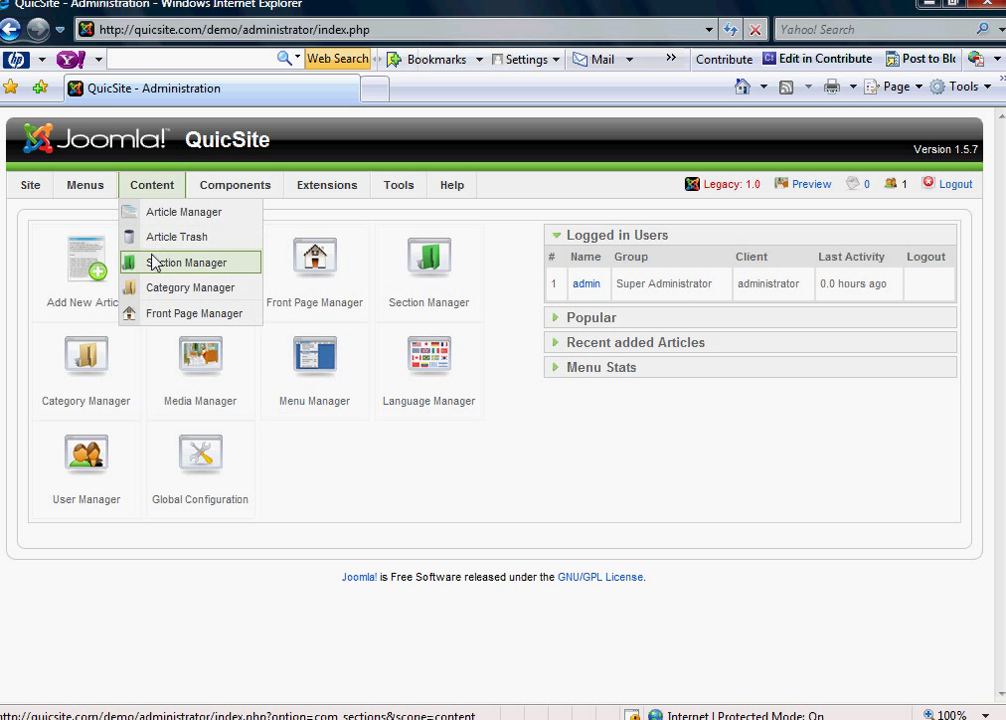
click(155, 262)
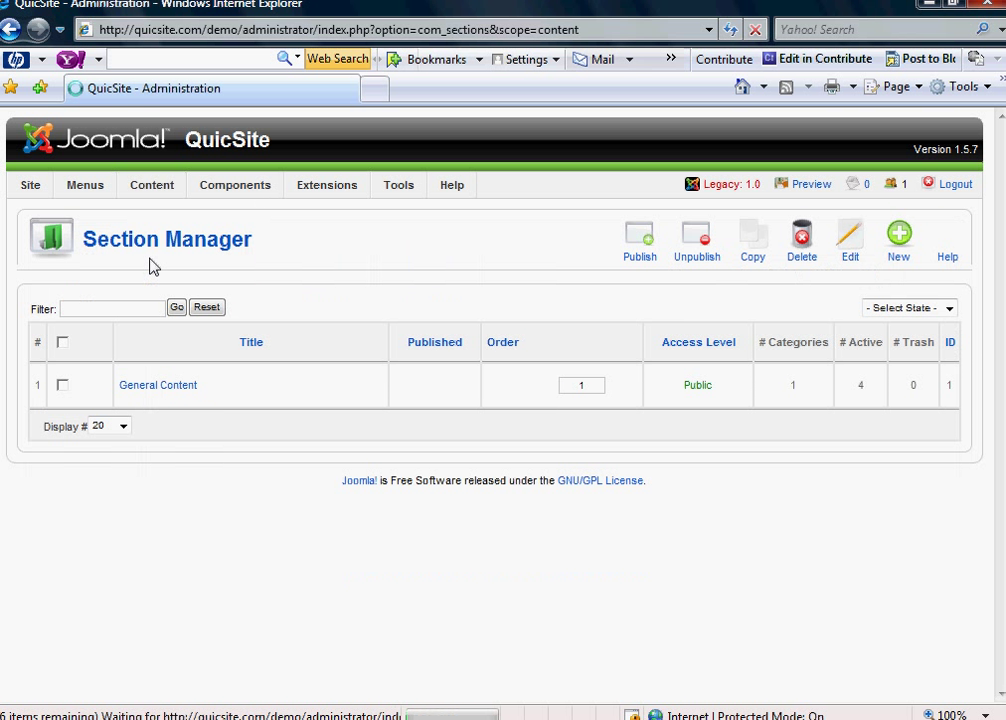
click(895, 258)
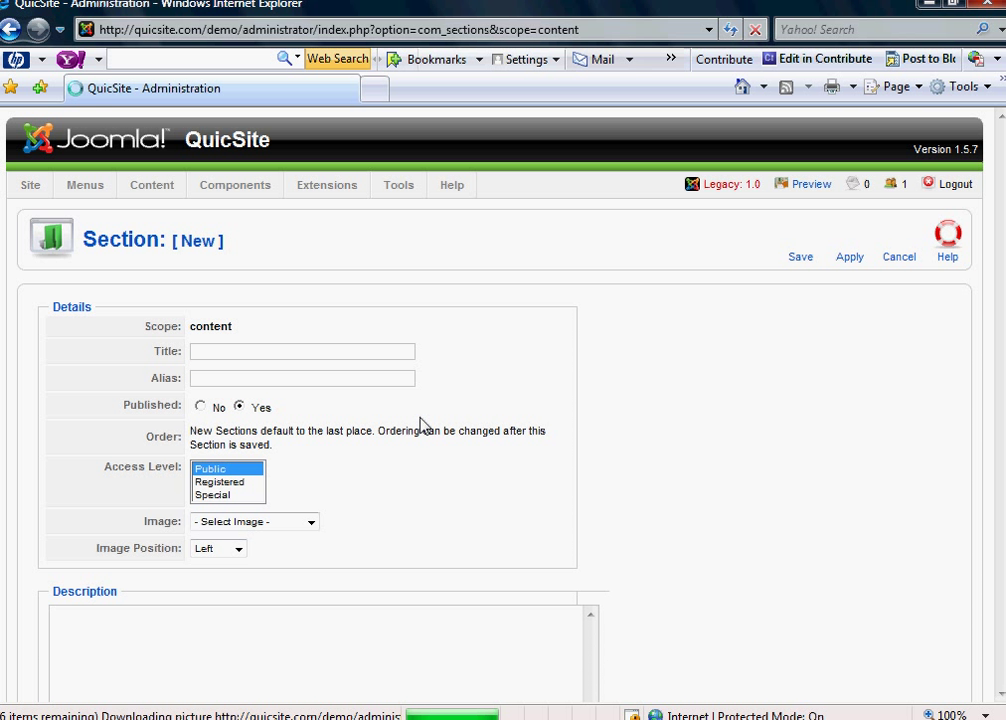
click(267, 350)
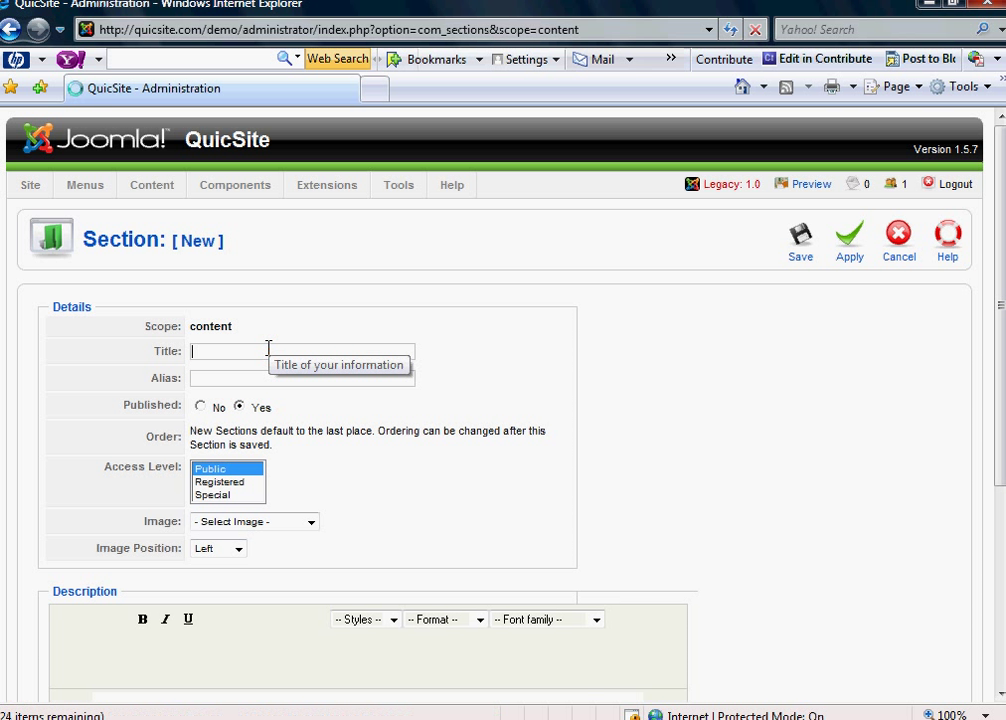
text(Blog)
key(Tab)
text(blog)
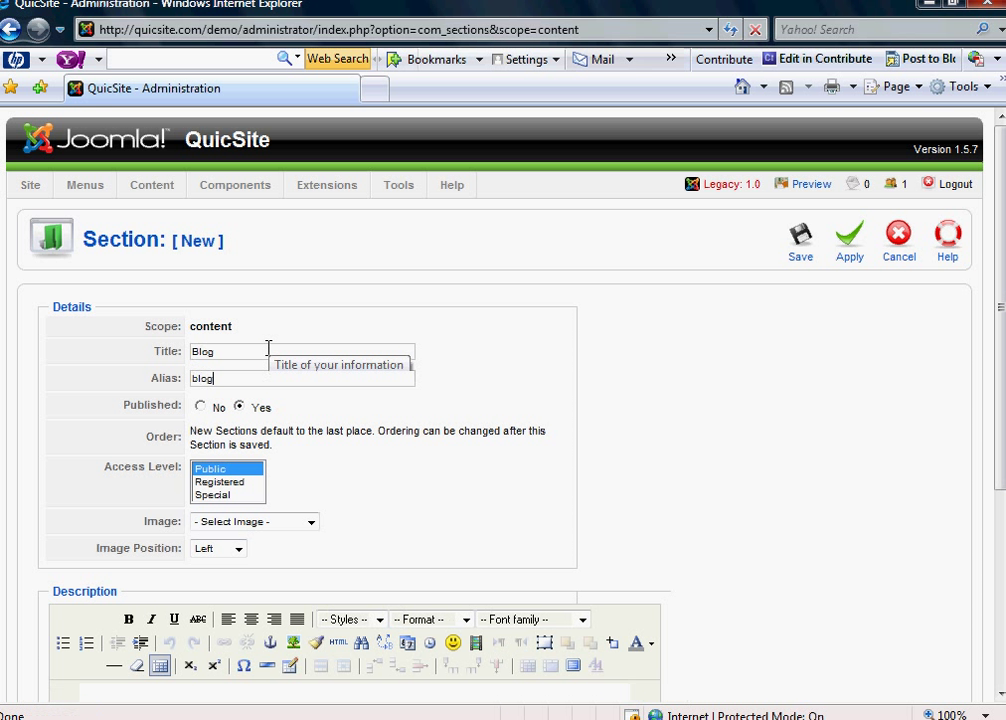
click(801, 236)
- Create a 'Blog' category assigned to the Blog section and save it
mouse_move(150, 187)
click(154, 294)
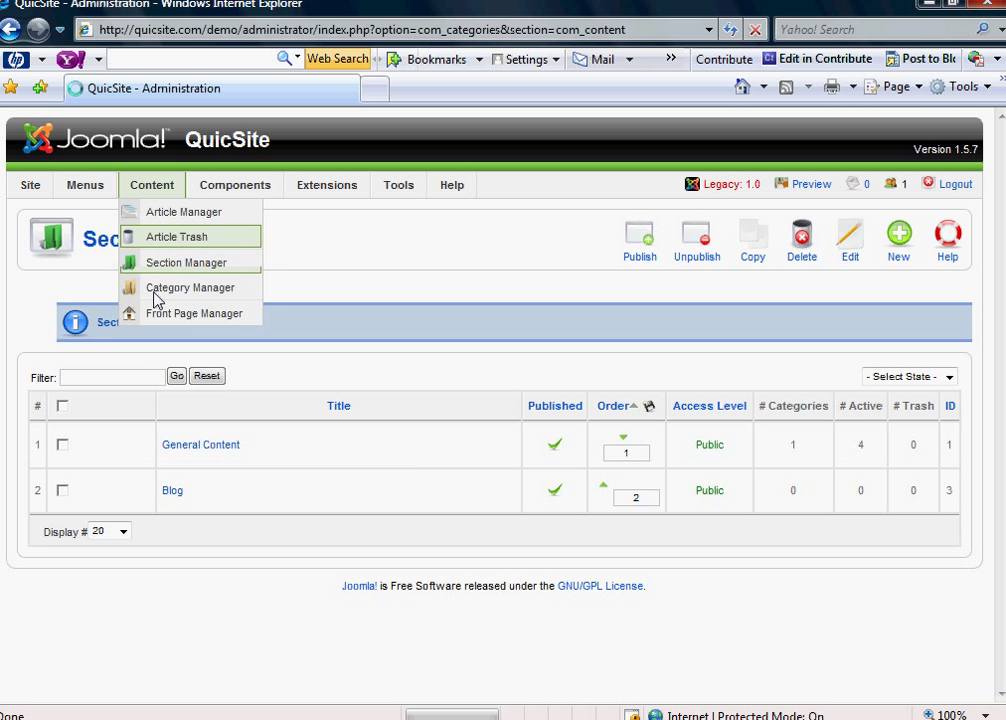
click(898, 250)
click(284, 328)
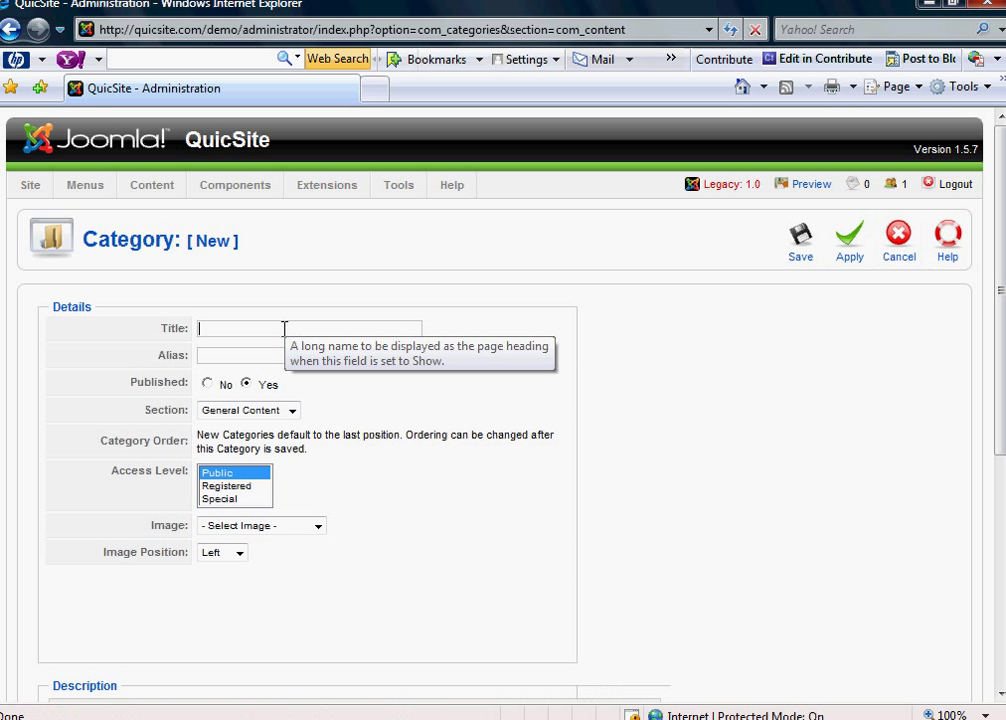
text(Blo)
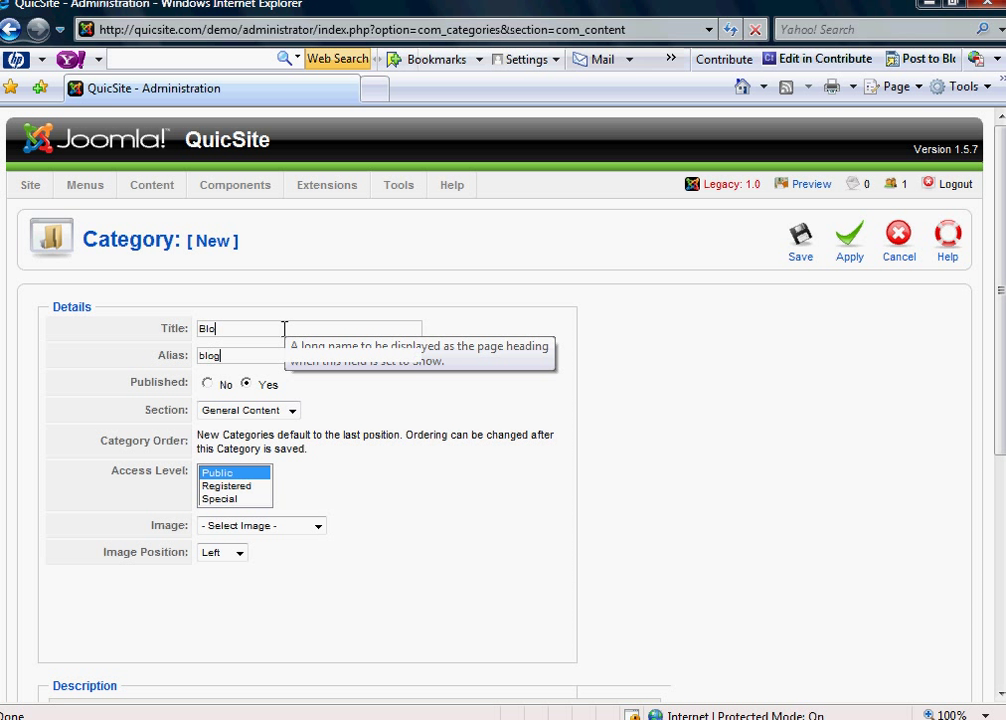
text(g)
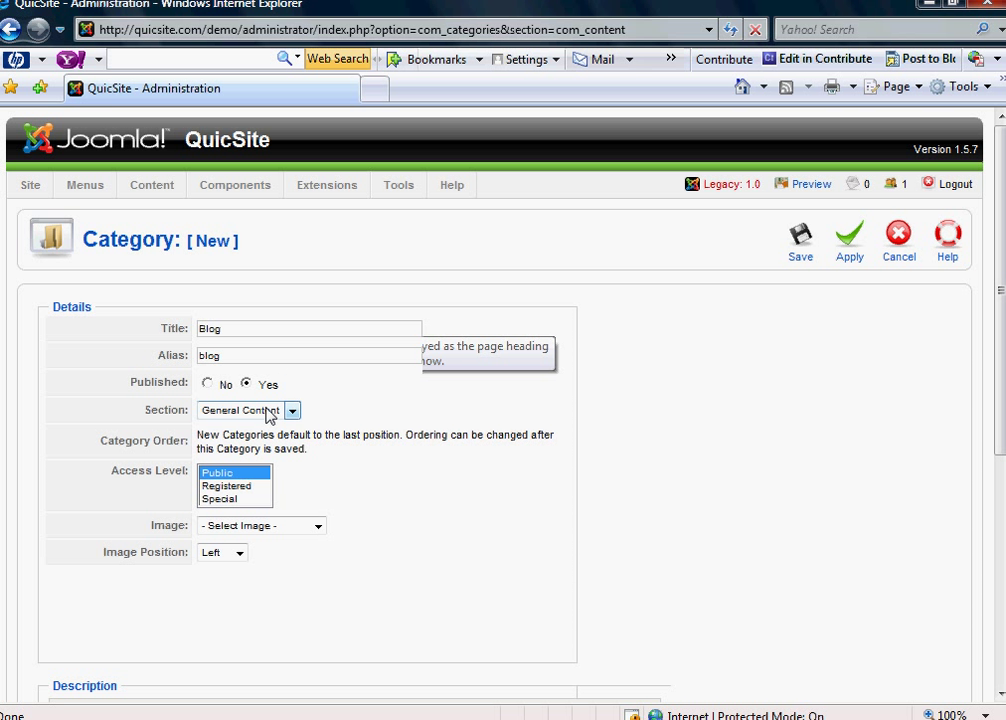
click(291, 411)
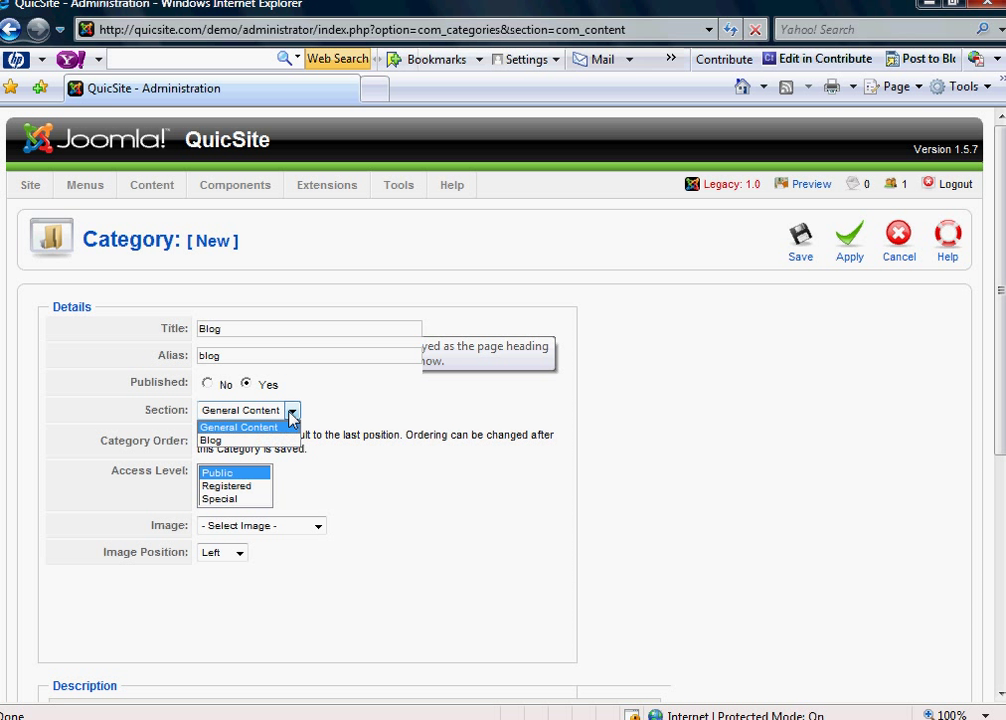
click(225, 441)
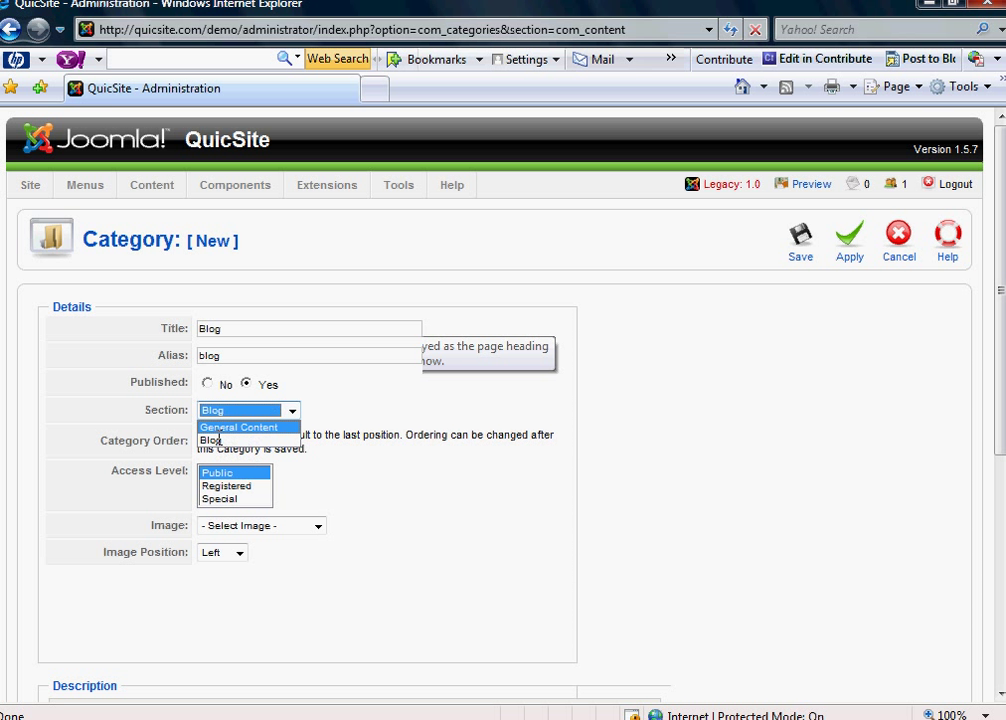
click(798, 249)
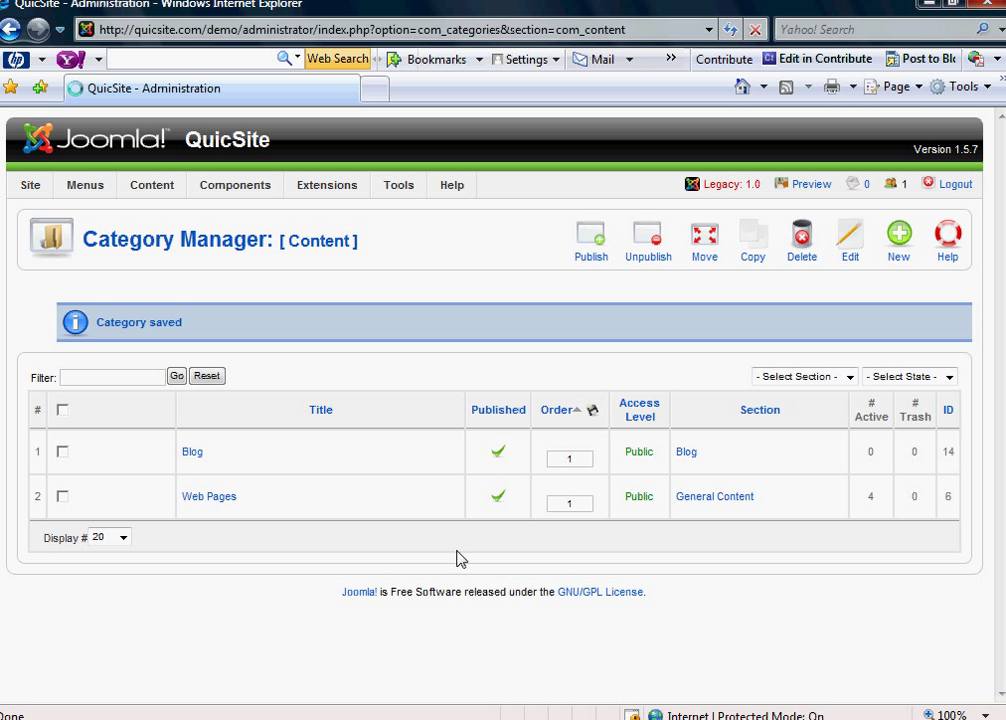
mouse_move(88, 193)
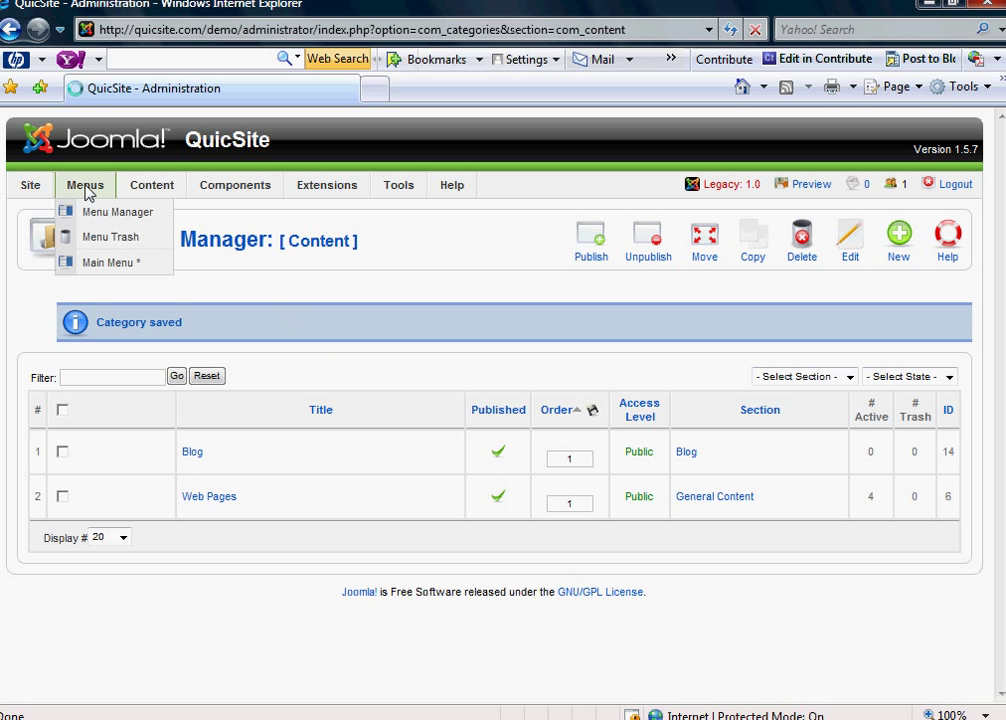
- Start a new Main Menu item of type Articles > Front Page Blog Layout
click(97, 263)
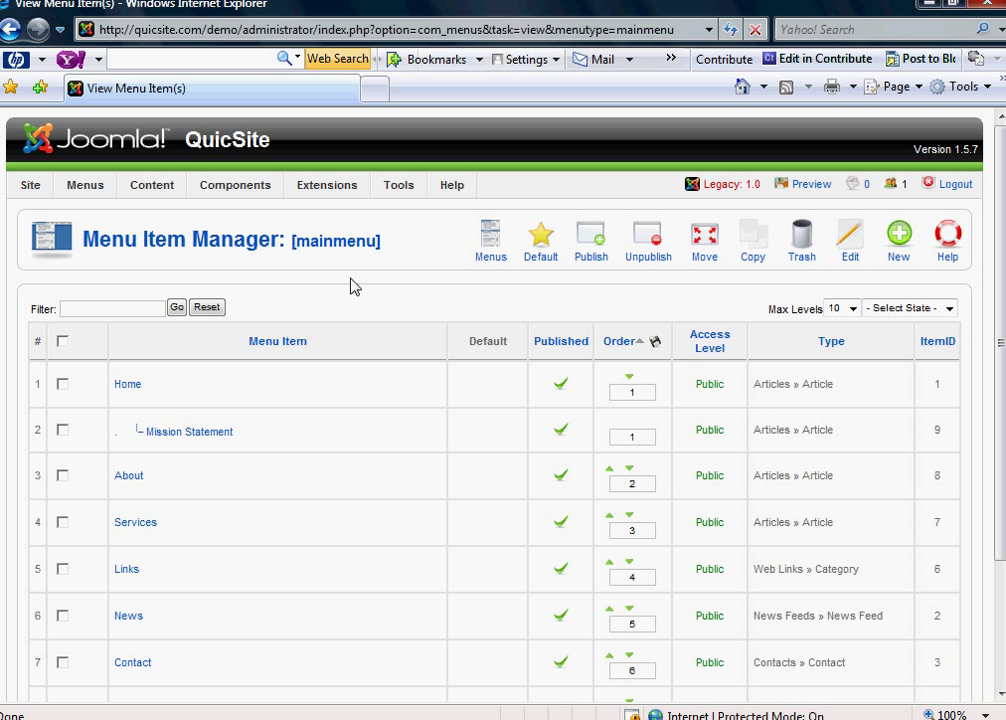
click(900, 240)
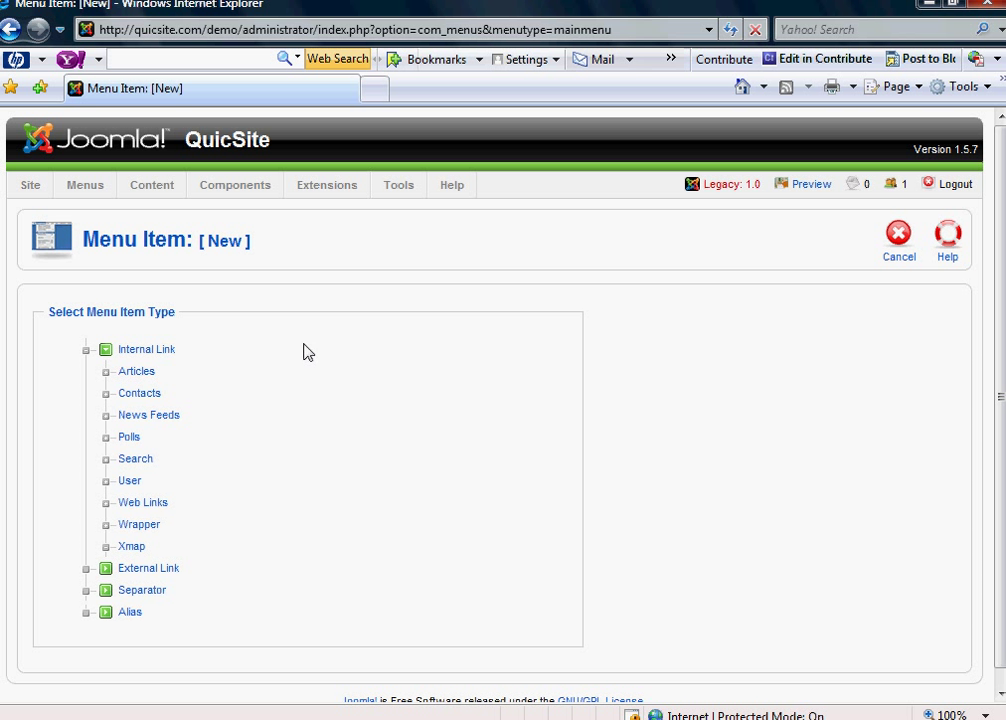
click(137, 378)
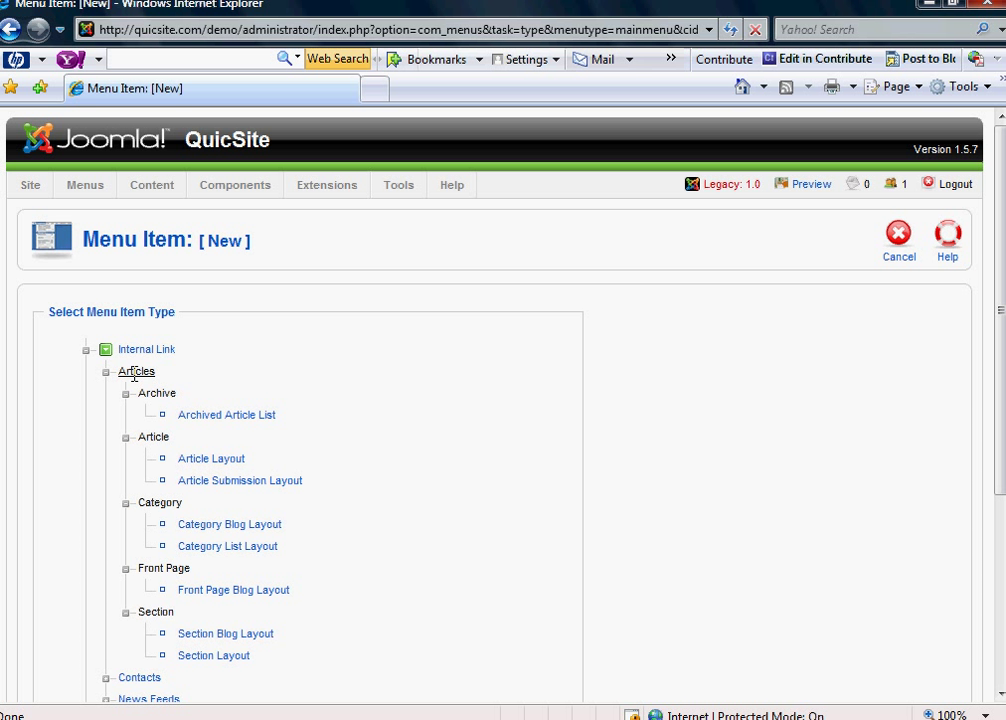
scroll(194, 508, down, 3)
mouse_move(168, 459)
mouse_move(216, 487)
click(218, 476)
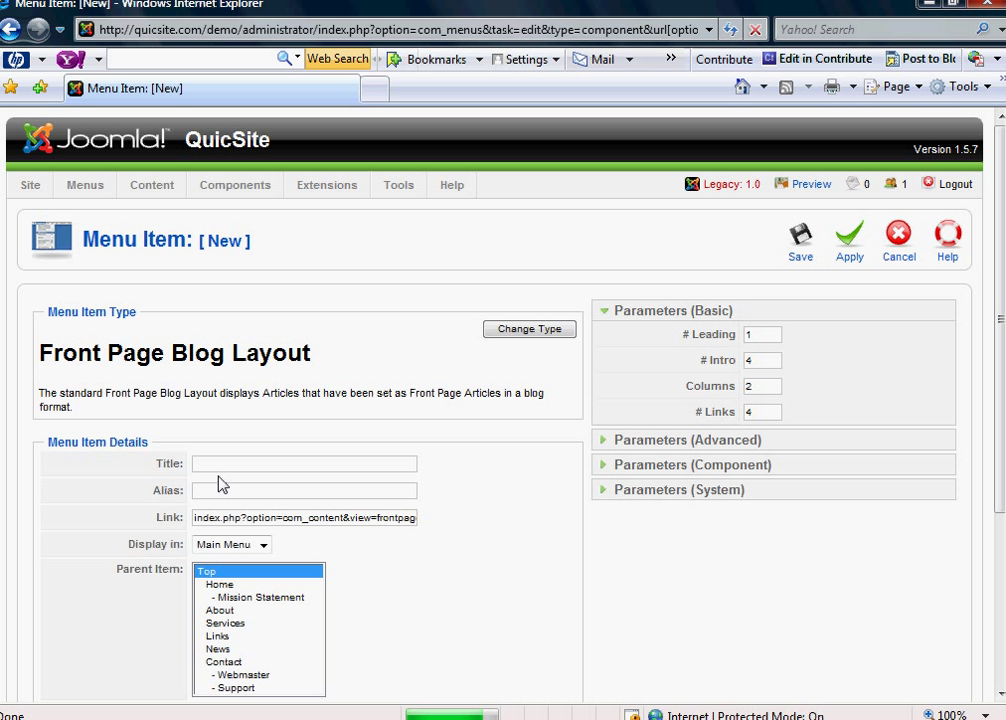
- Title the menu item 'Blog' with alias 'blog' and save it
click(219, 464)
text(Blog)
key(Tab)
text(blog)
scroll(395, 495, down, 1)
scroll(272, 606, down, 1)
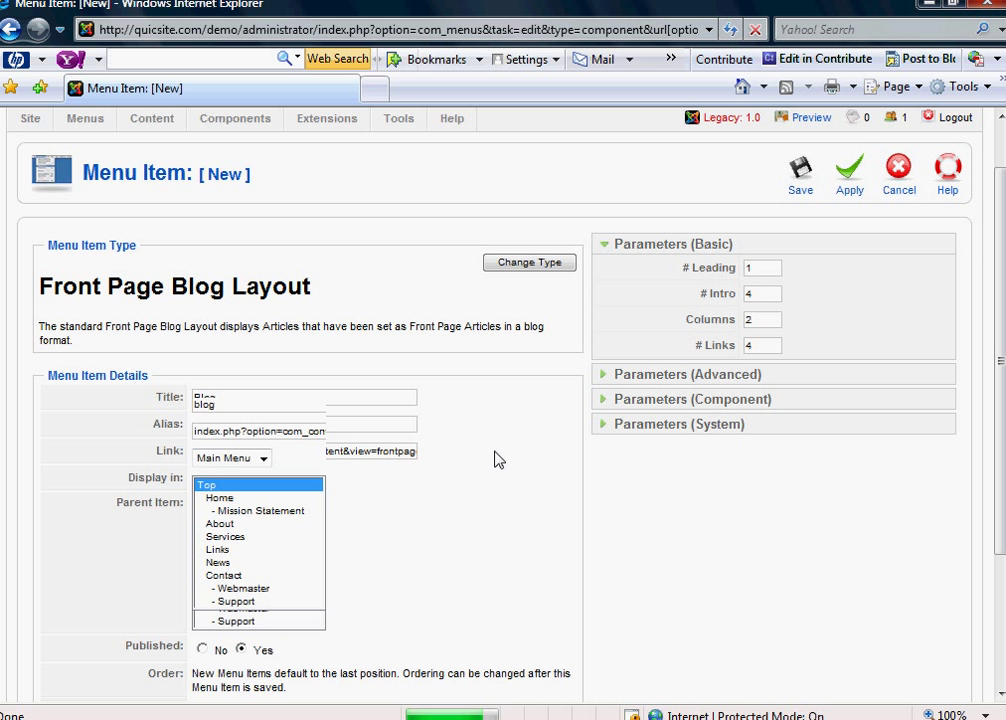
scroll(492, 452, down, 1)
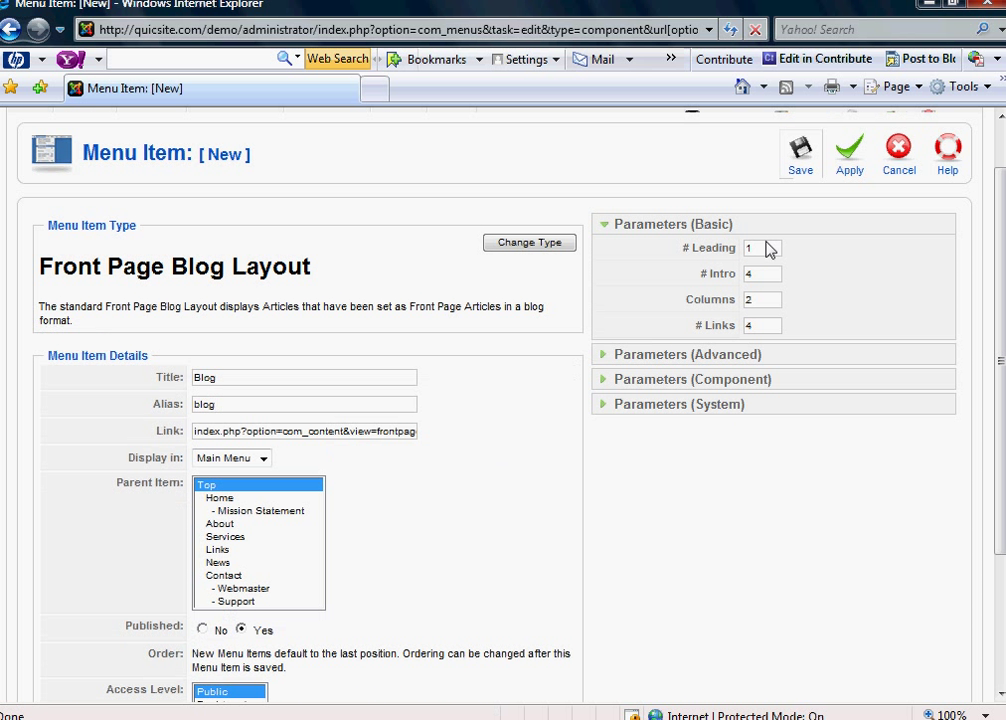
scroll(803, 163, up, 3)
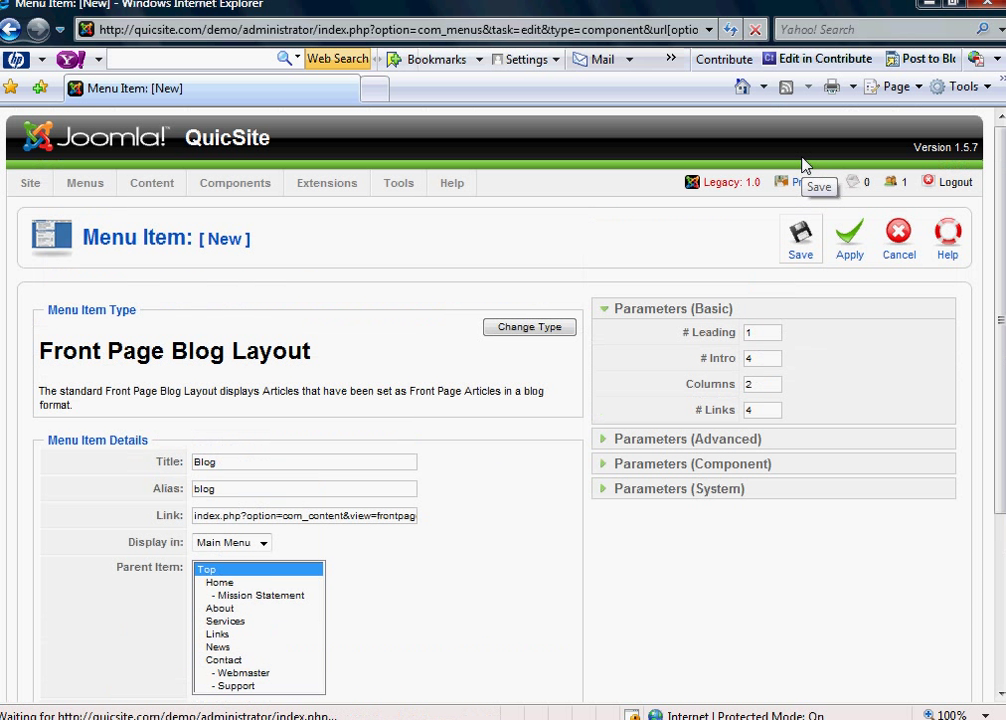
click(802, 225)
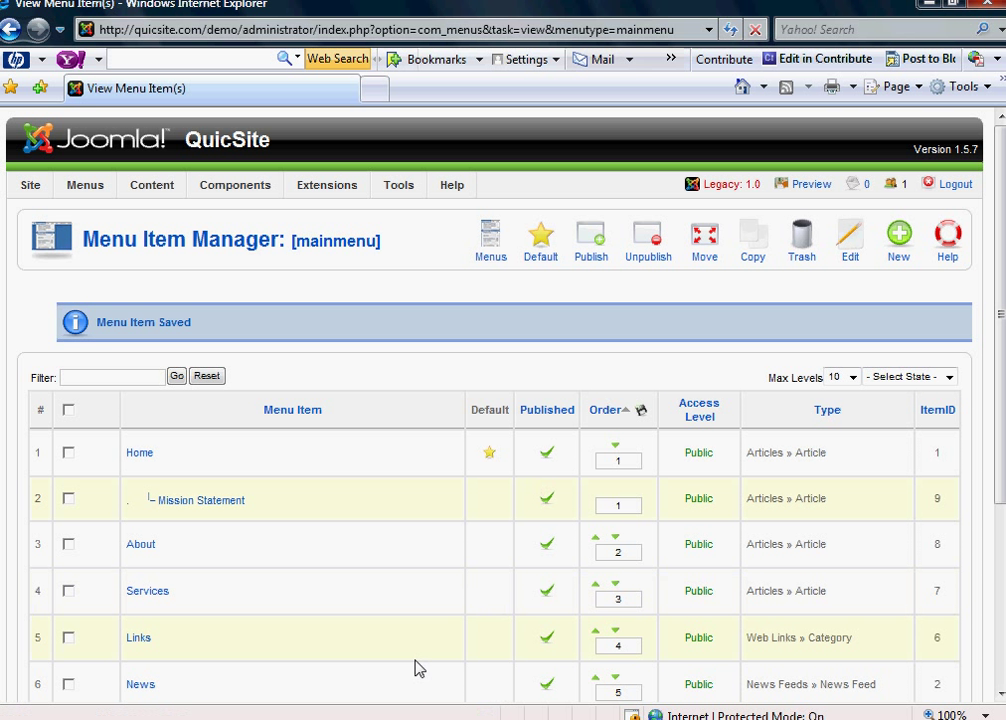
- Minimize the live site window and scroll the Menu Item Manager to the Blog row at the bottom
click(390, 719)
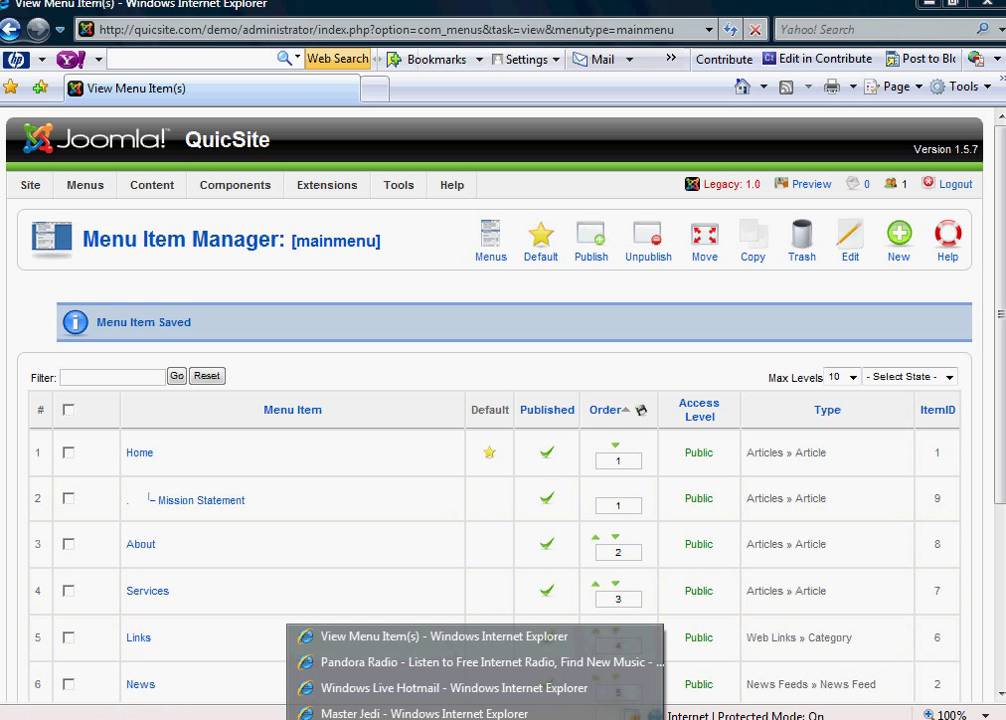
click(812, 191)
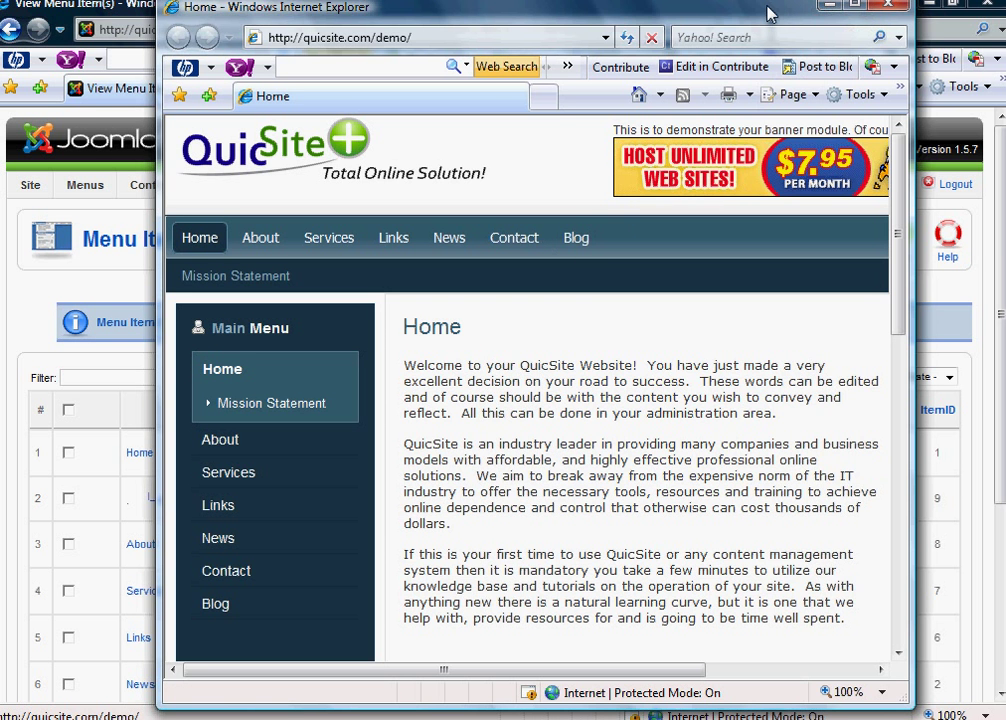
click(829, 8)
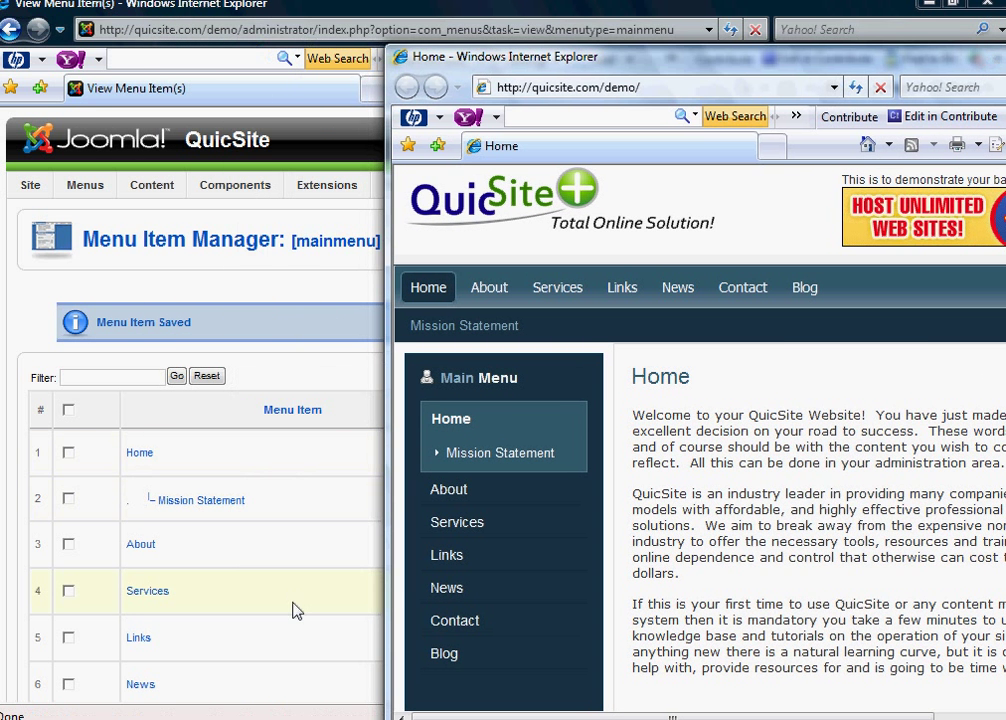
scroll(315, 612, down, 2)
scroll(315, 614, down, 3)
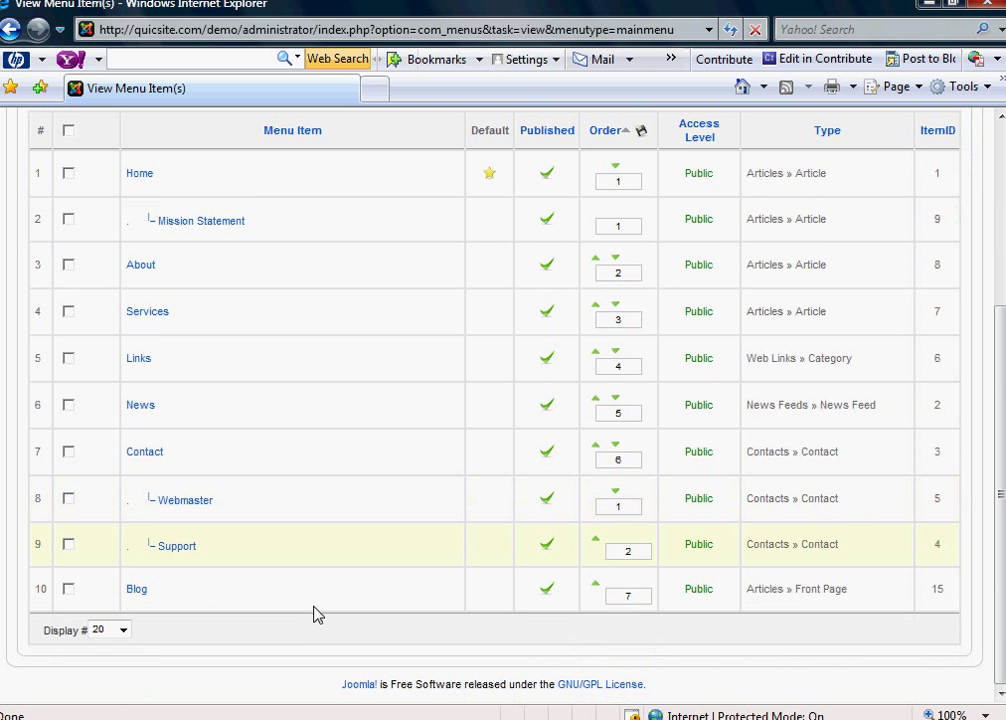
scroll(505, 597, up, 3)
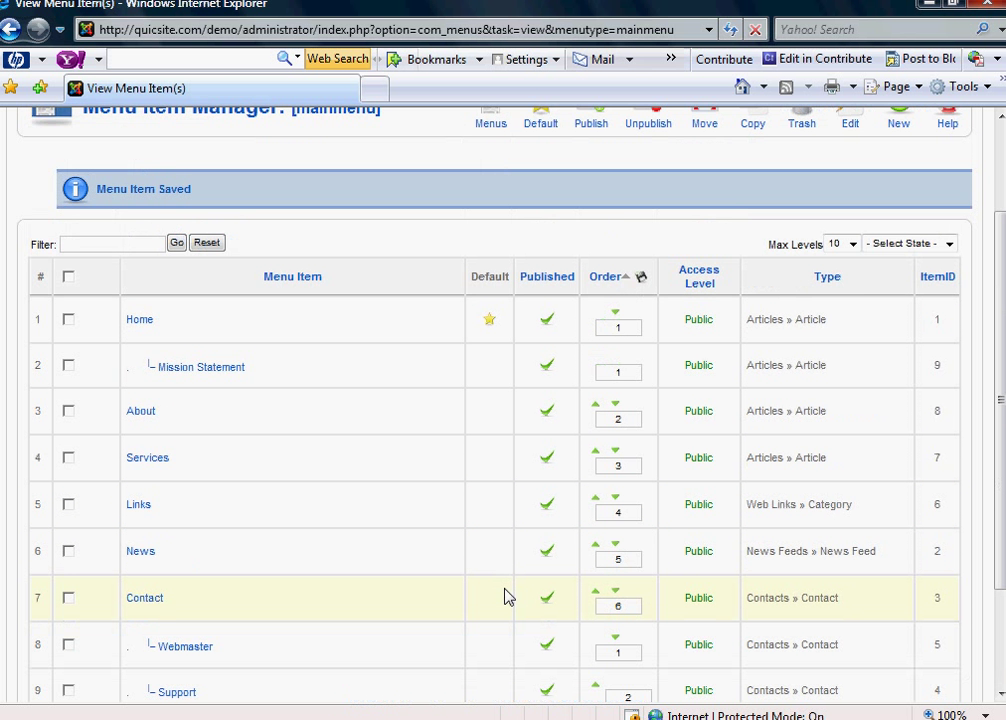
scroll(254, 341, up, 1)
scroll(365, 593, down, 3)
scroll(330, 593, down, 1)
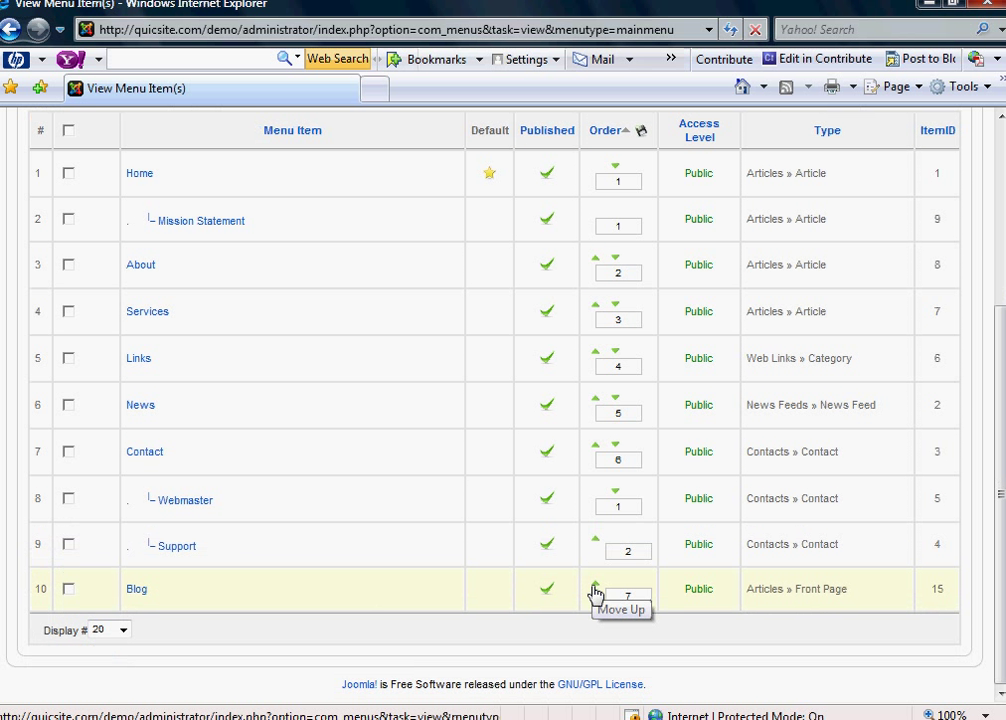
- Move Blog up above Contact, then open the Blog page on the live site to check it
click(595, 588)
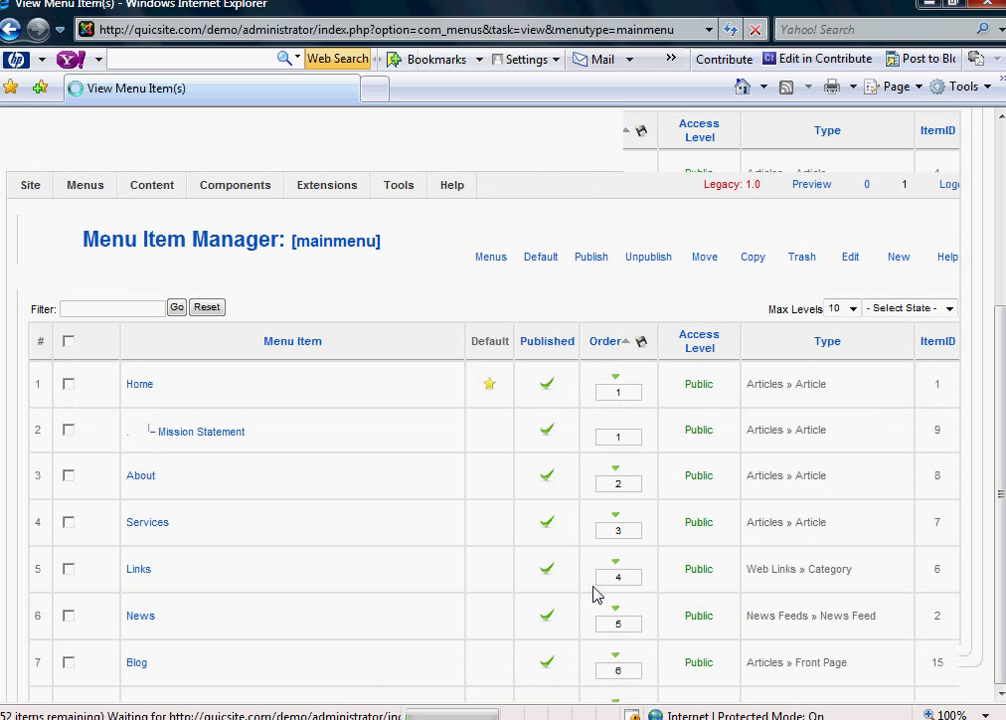
click(430, 715)
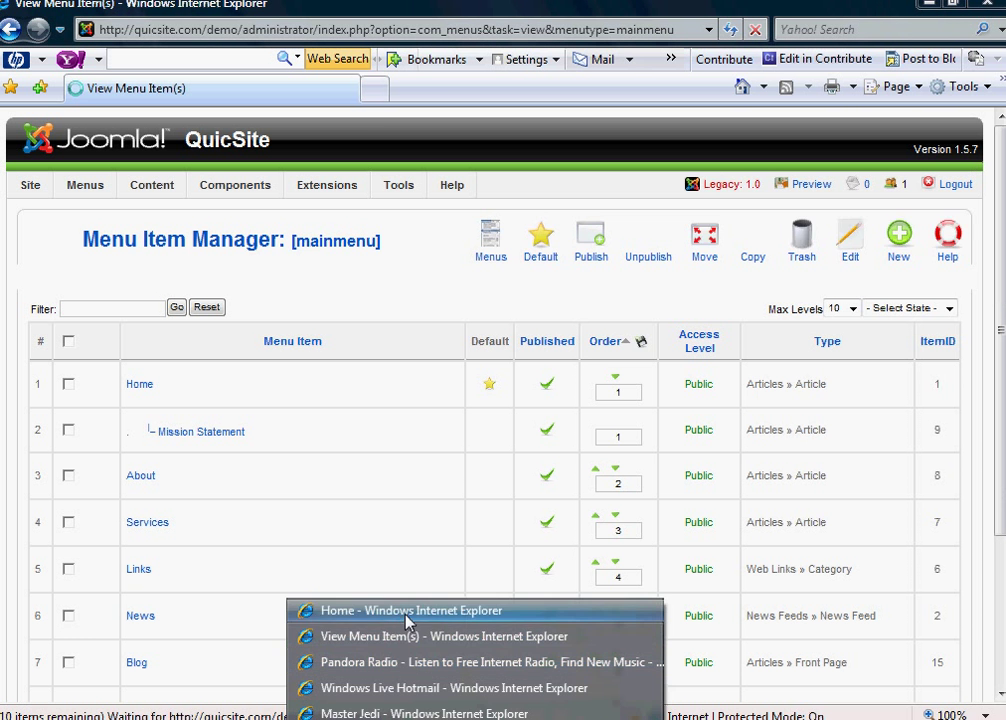
click(407, 614)
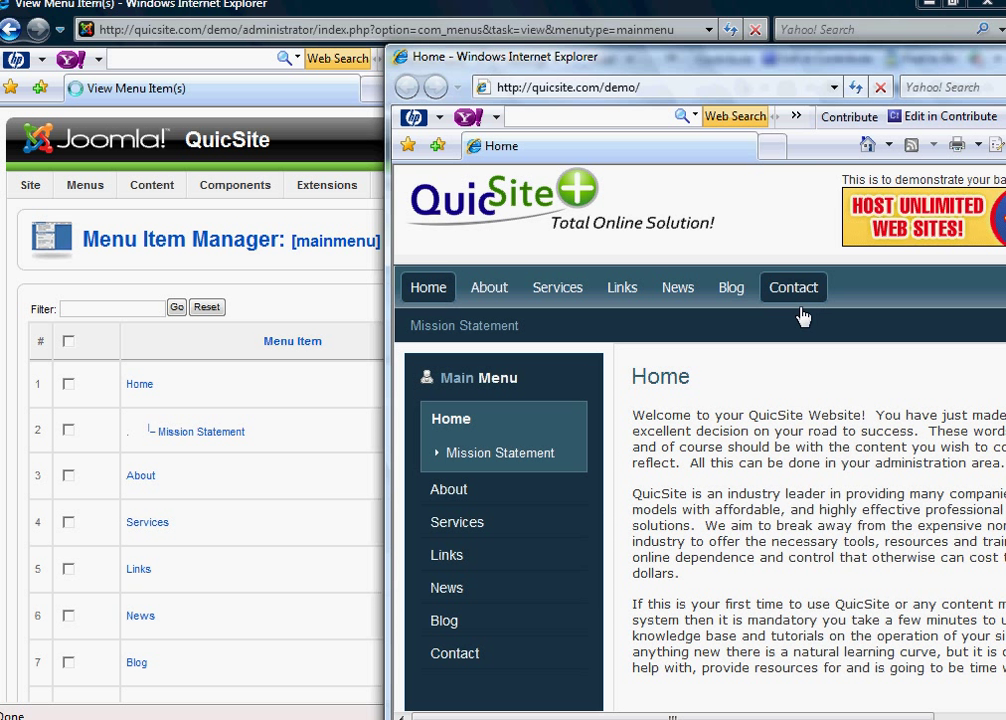
click(732, 290)
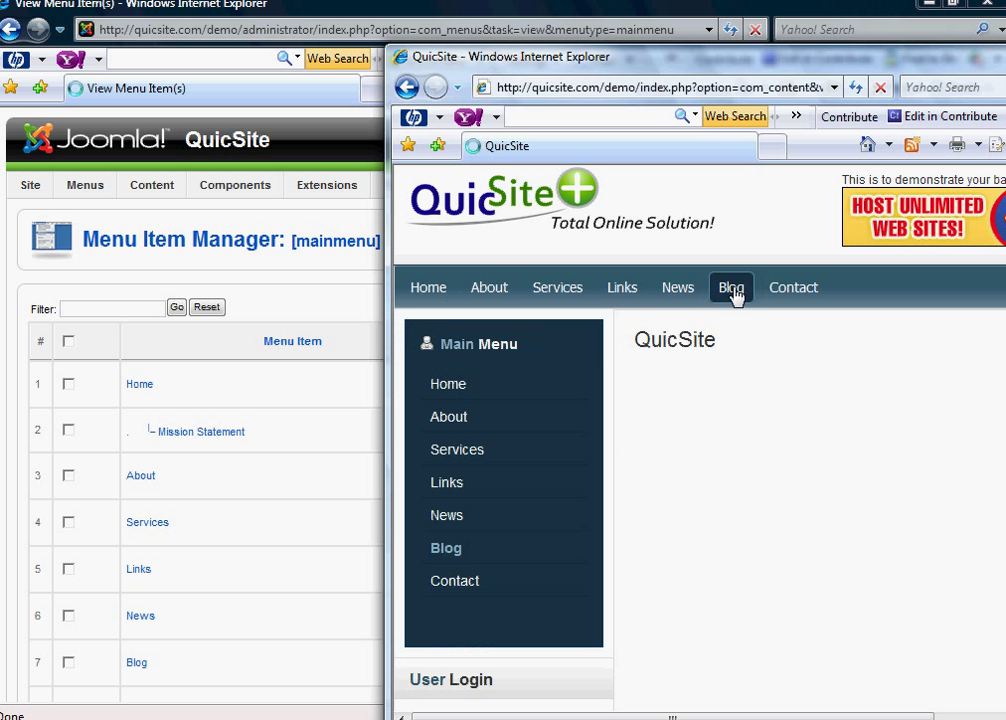
drag(804, 48, 508, 58)
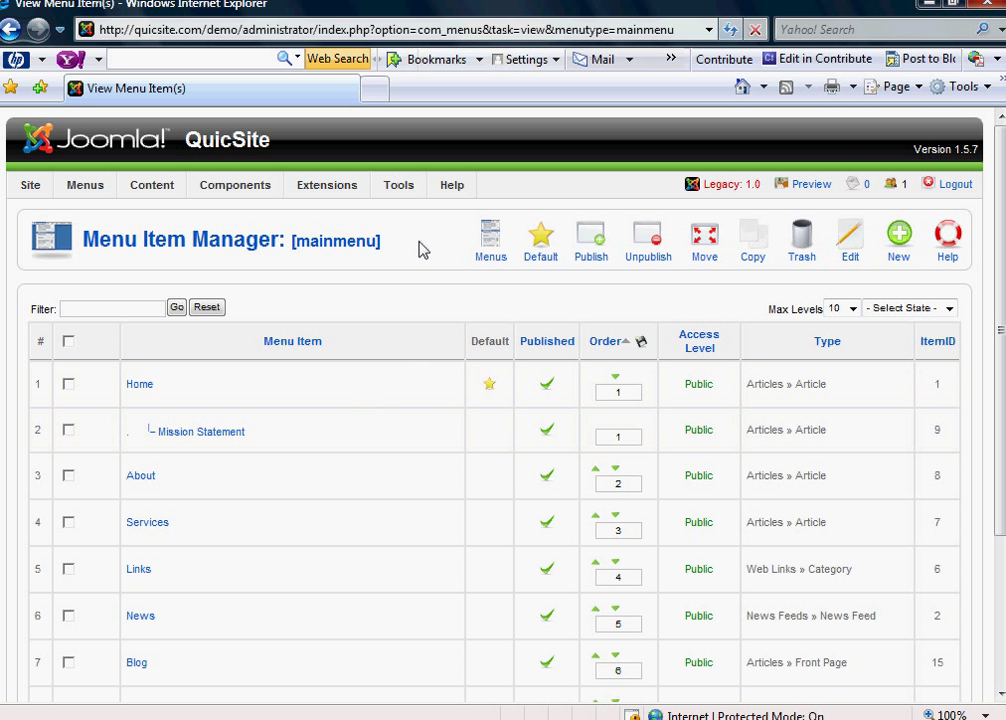
- Create a new Archived Content module titled 'Blog Archives', shown and enabled
mouse_move(330, 192)
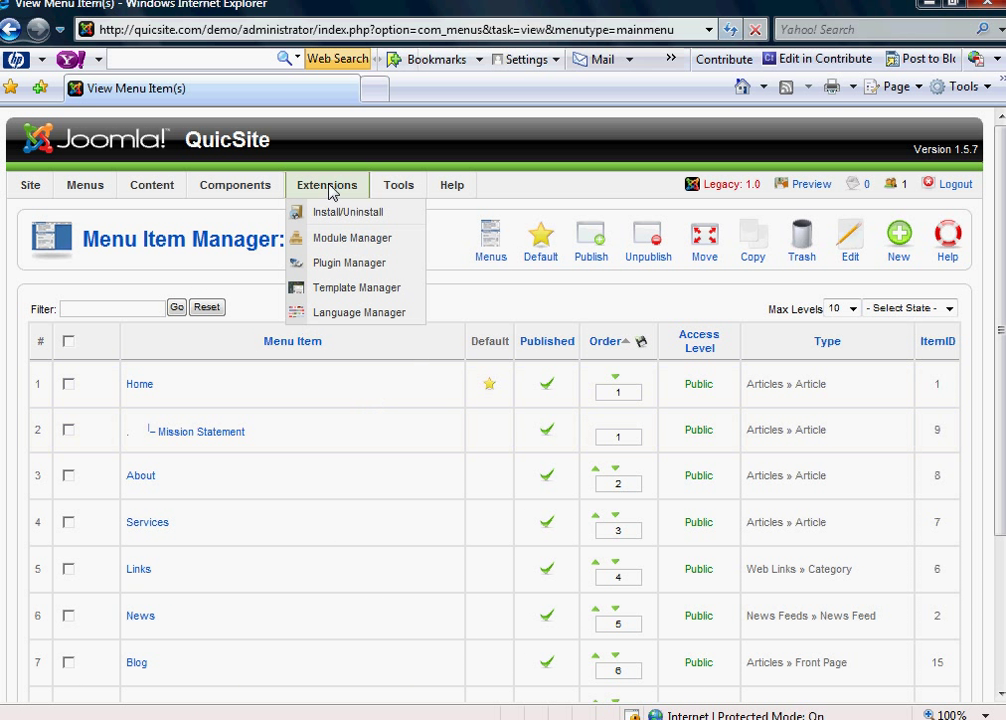
click(328, 240)
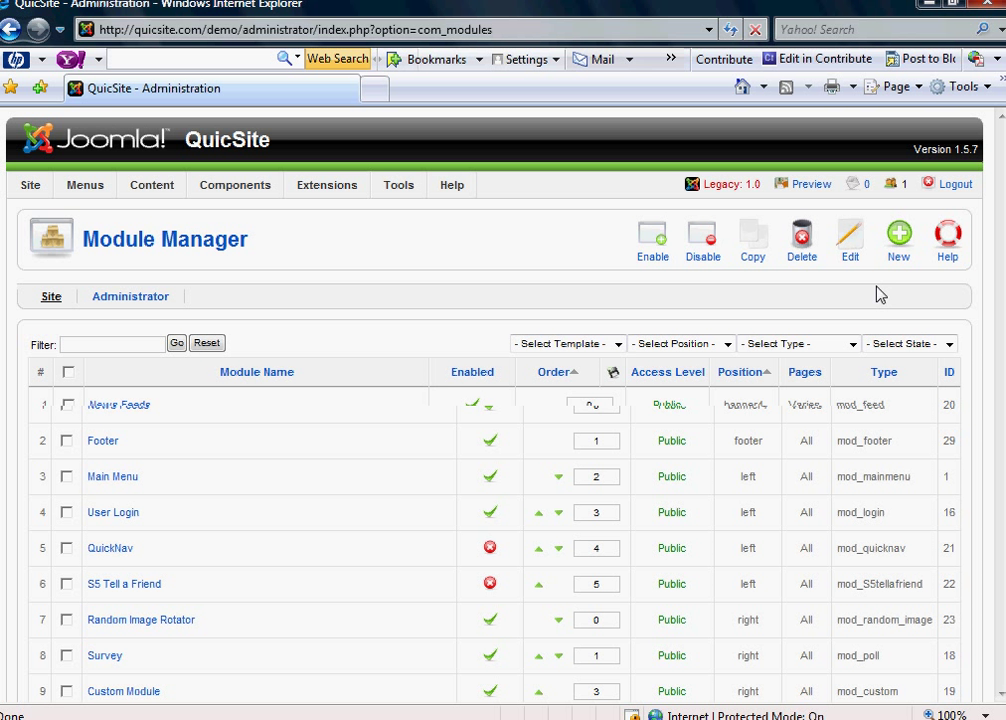
click(899, 262)
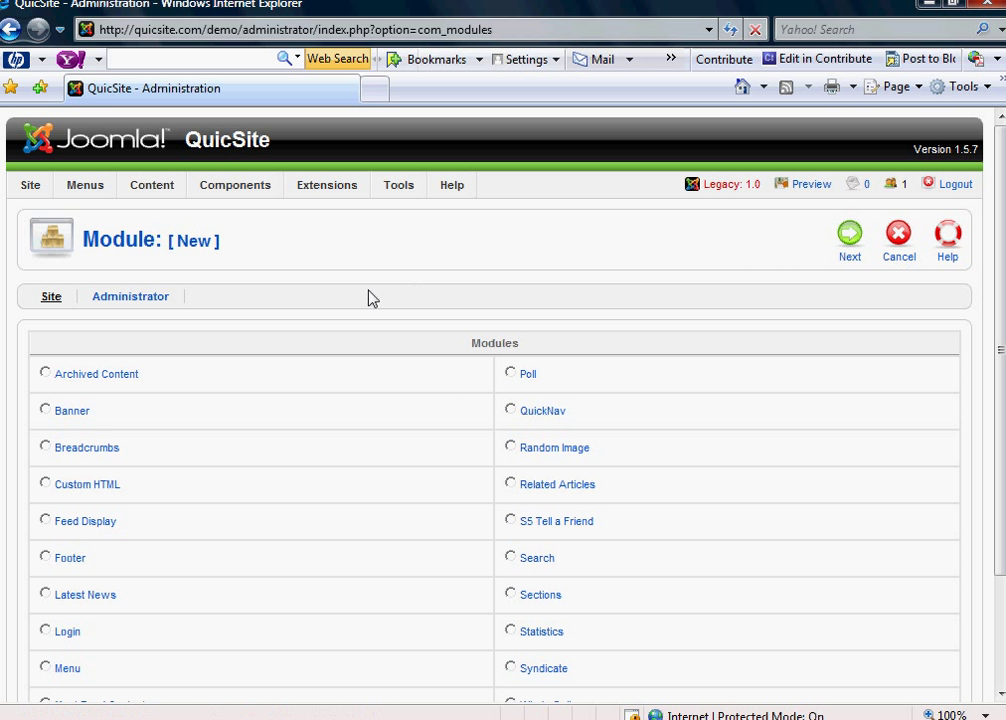
scroll(366, 302, down, 2)
mouse_move(90, 291)
click(90, 289)
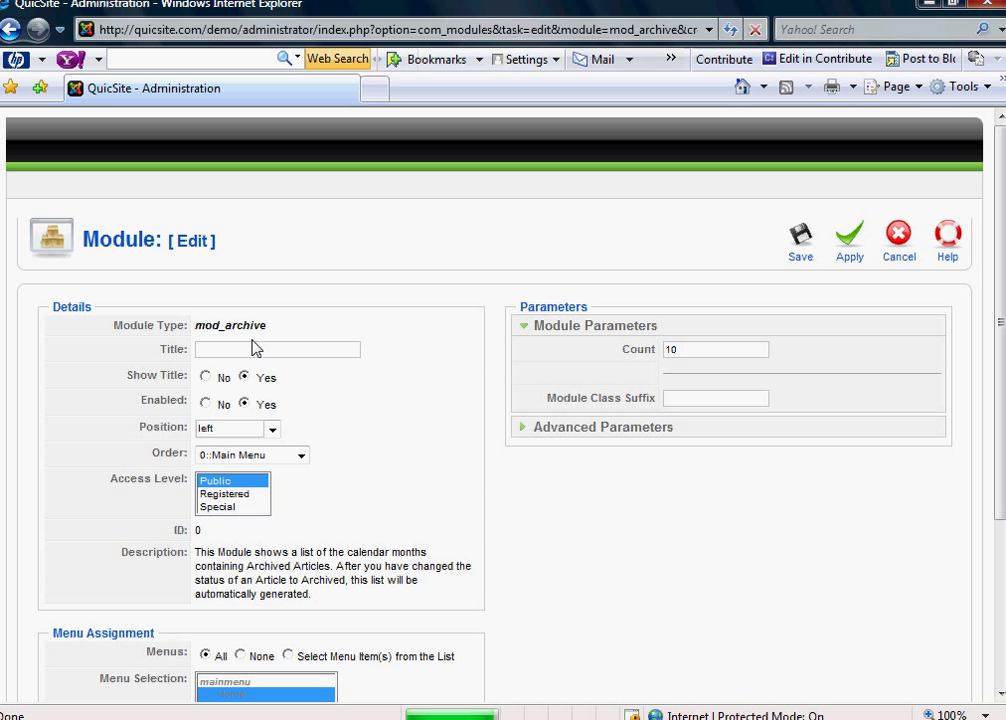
click(252, 349)
text(Blog Archives)
click(245, 378)
- Put the module in the right position, assign it only to the Blog menu item, and save
click(271, 429)
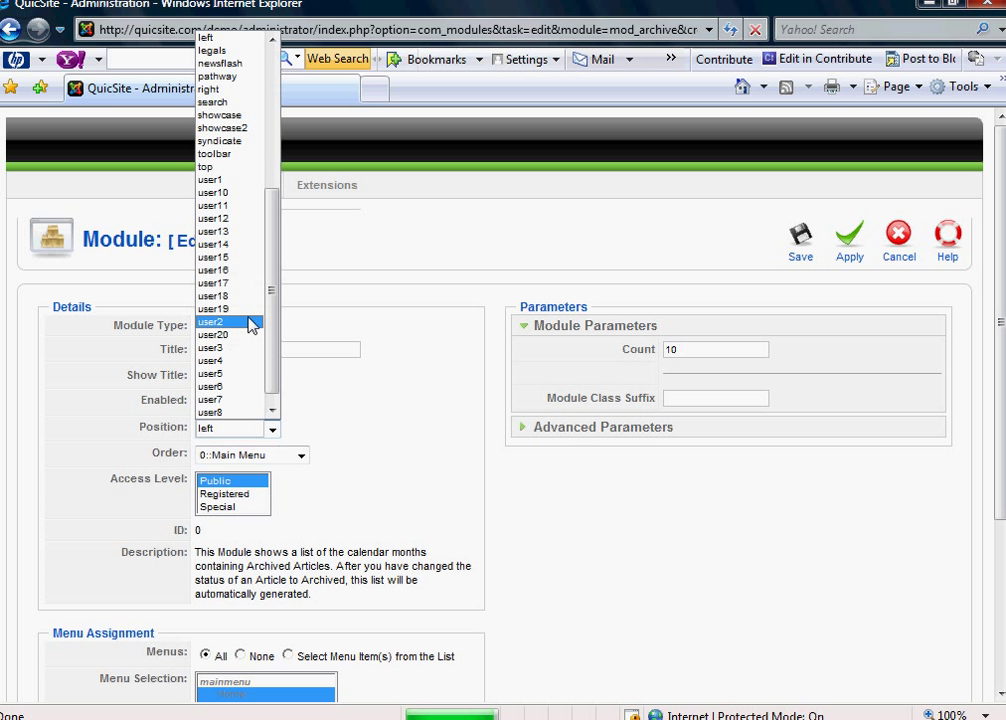
click(225, 89)
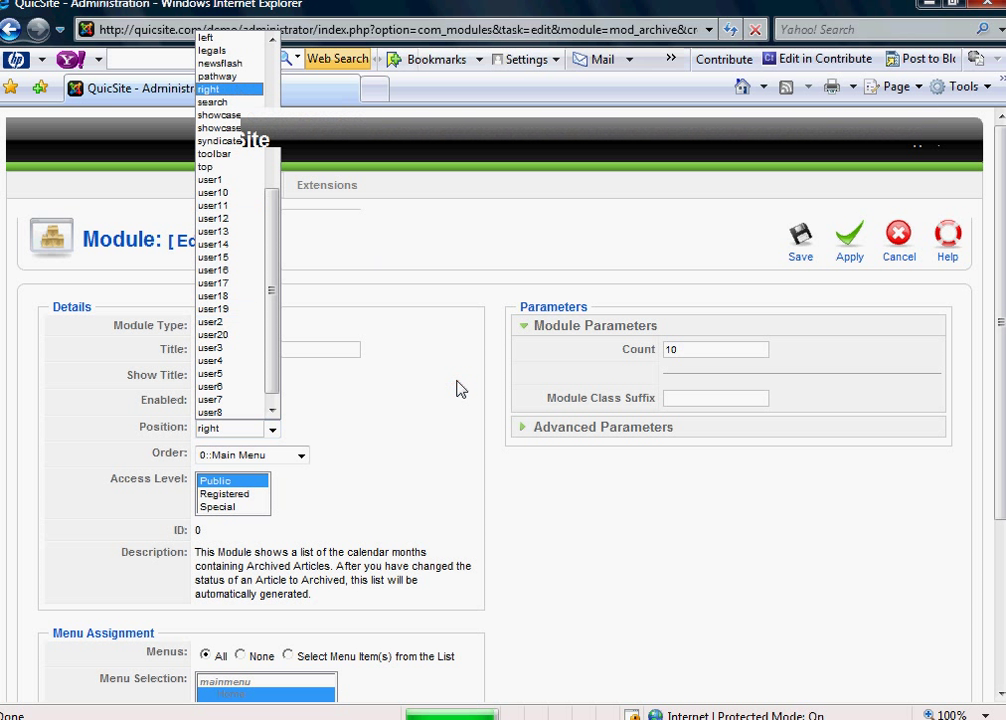
scroll(500, 440, down, 3)
scroll(489, 404, up, 1)
scroll(495, 430, down, 2)
scroll(502, 452, down, 2)
click(288, 410)
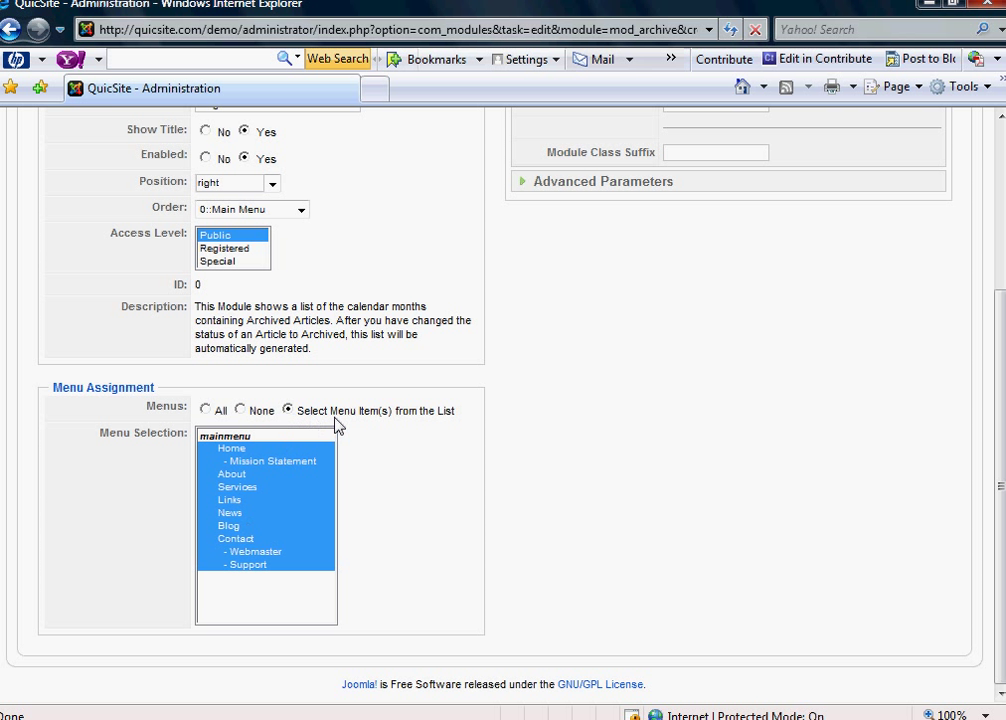
click(262, 527)
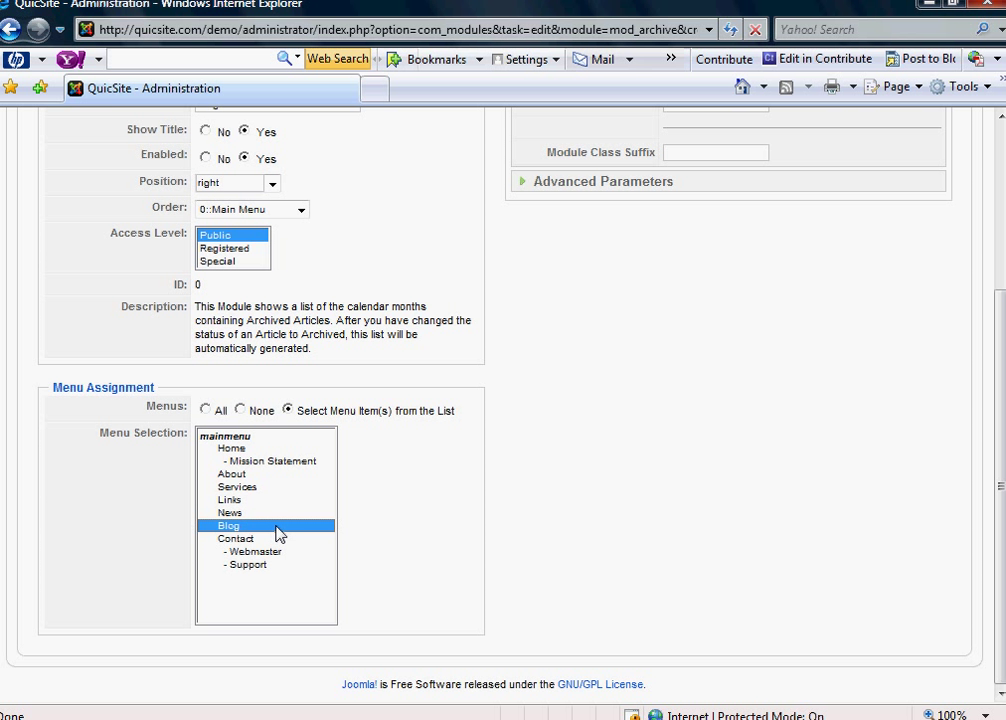
scroll(673, 525, up, 3)
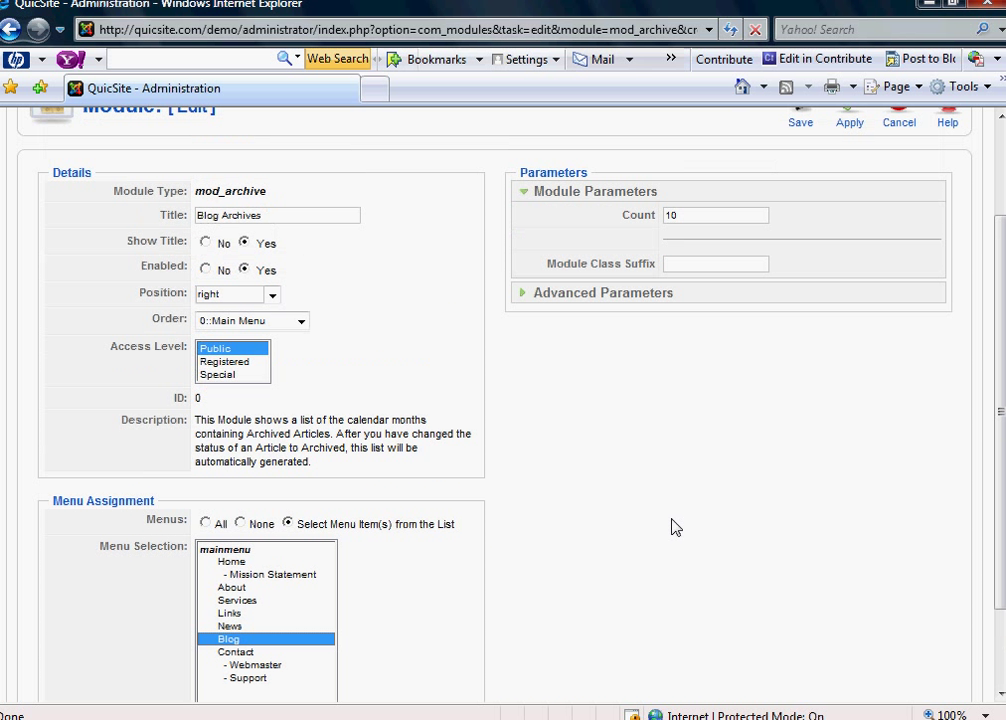
scroll(675, 527, up, 2)
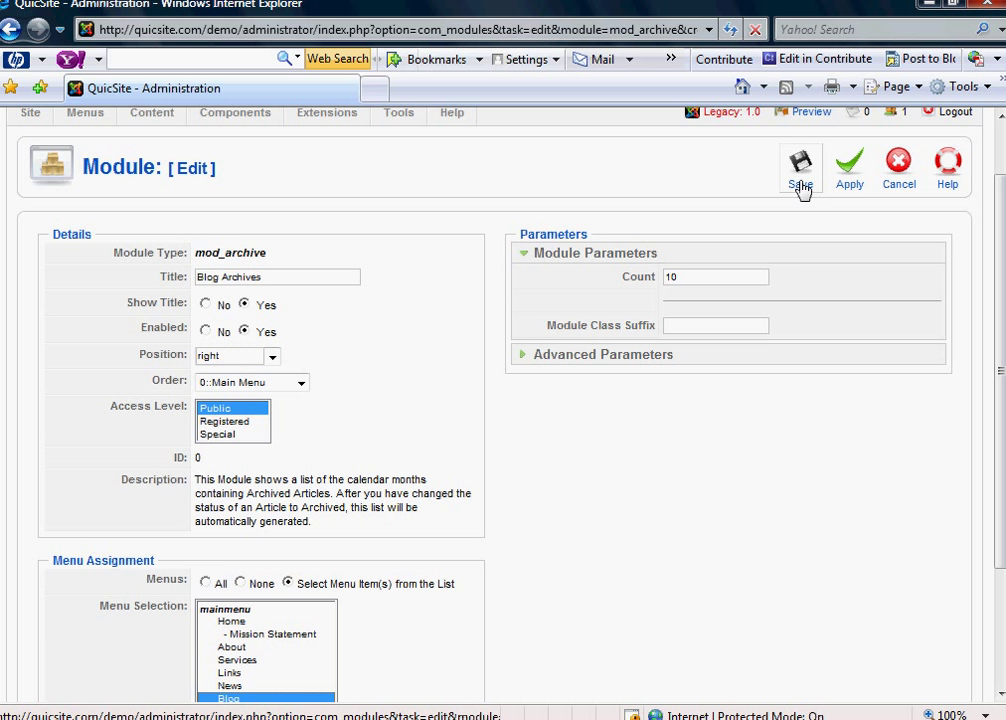
scroll(802, 191, up, 2)
click(802, 234)
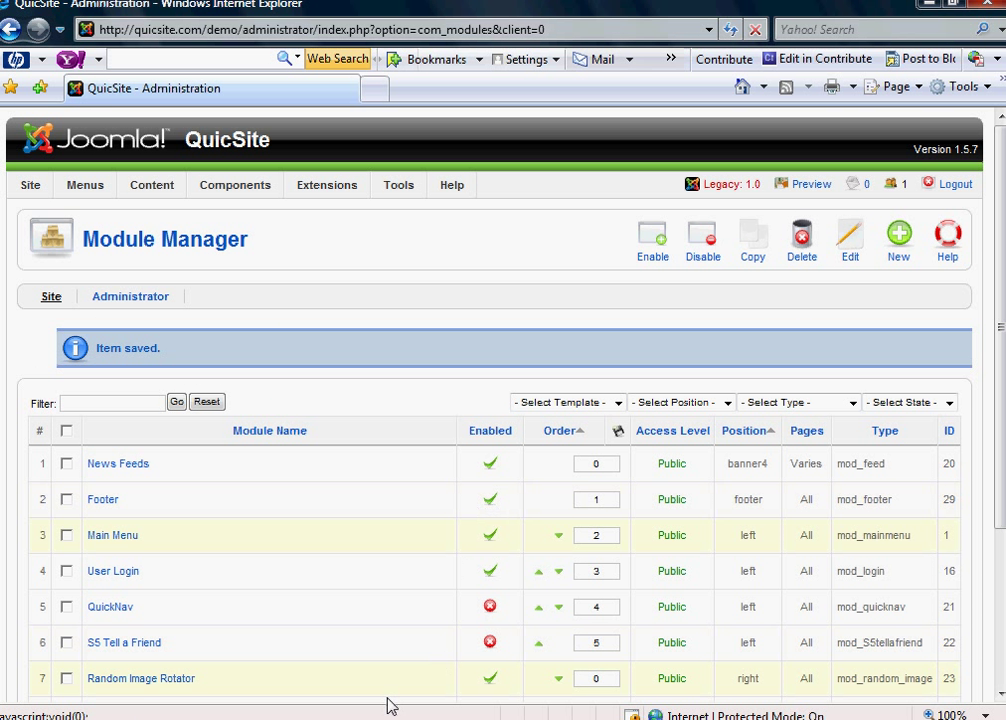
- Maximize the live QuicSite window and refresh the Blog page so Blog Archives appears
click(388, 716)
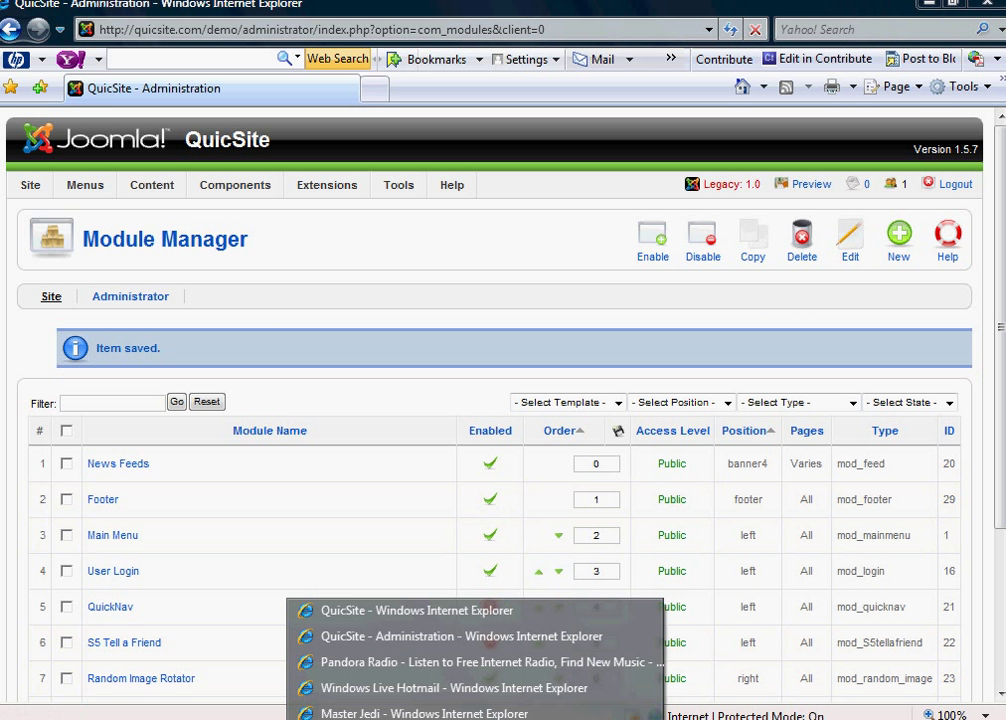
click(386, 612)
click(789, 37)
click(729, 29)
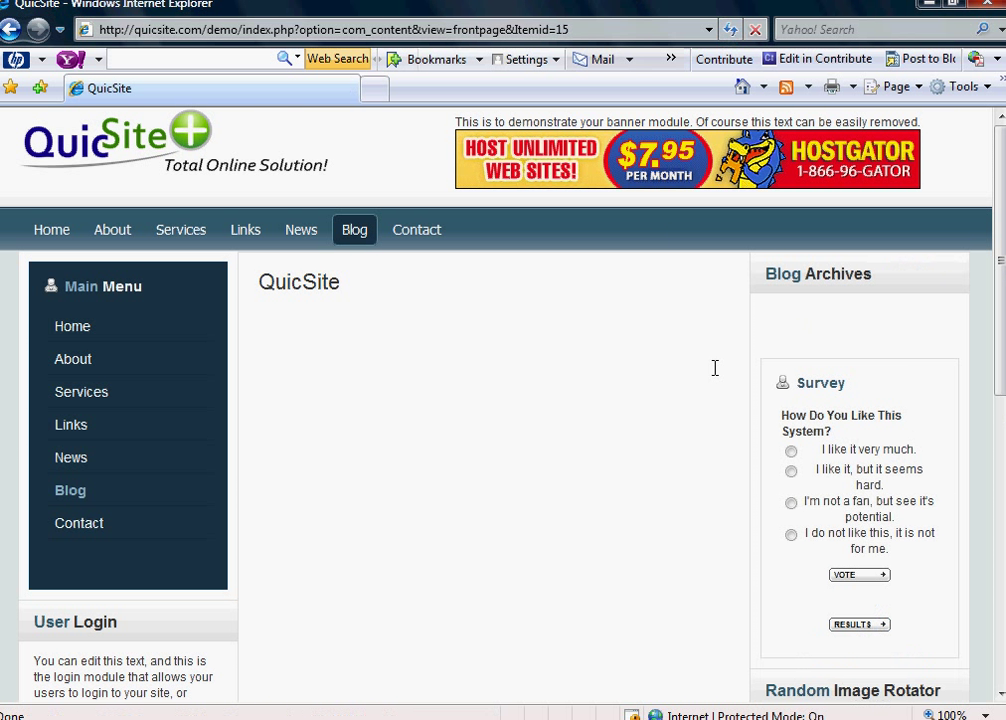
mouse_move(762, 278)
mouse_down()
mouse_move(855, 324)
mouse_move(830, 276)
mouse_move(873, 327)
mouse_move(828, 318)
mouse_up()
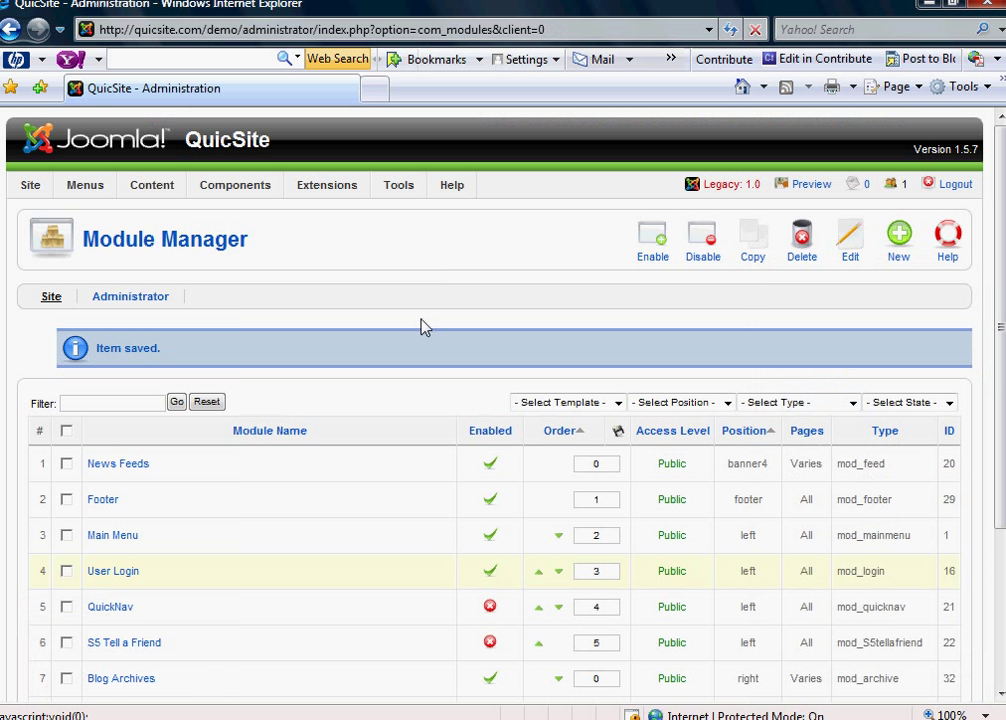
- Start a new front-page article 'Blog entry one' (alias blogentryone) in the Blog section
mouse_move(152, 185)
click(155, 213)
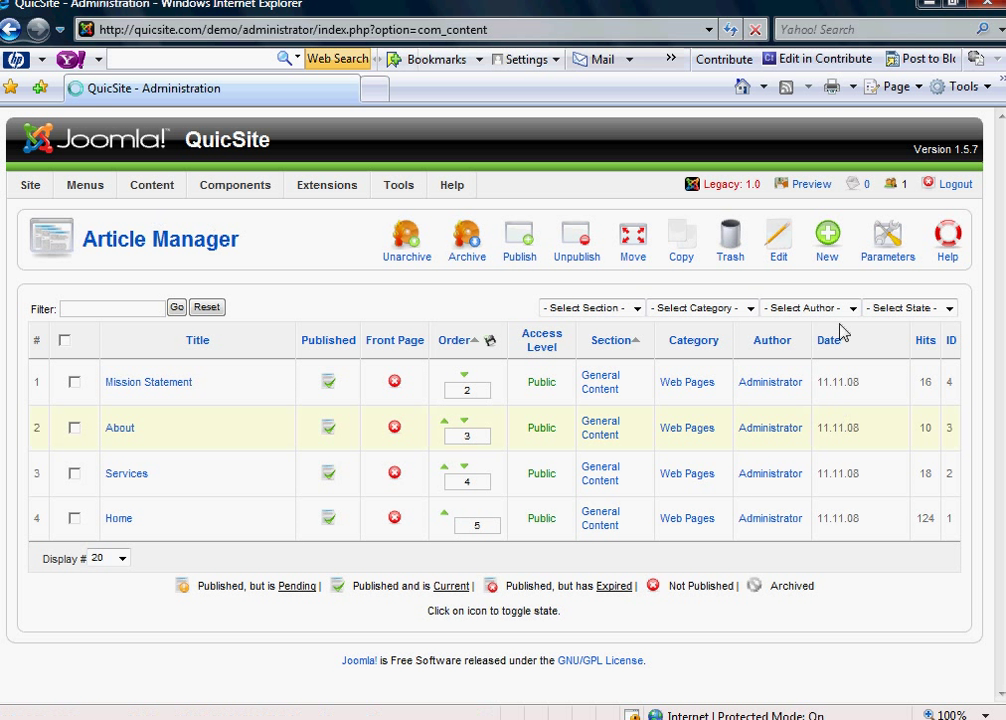
click(828, 258)
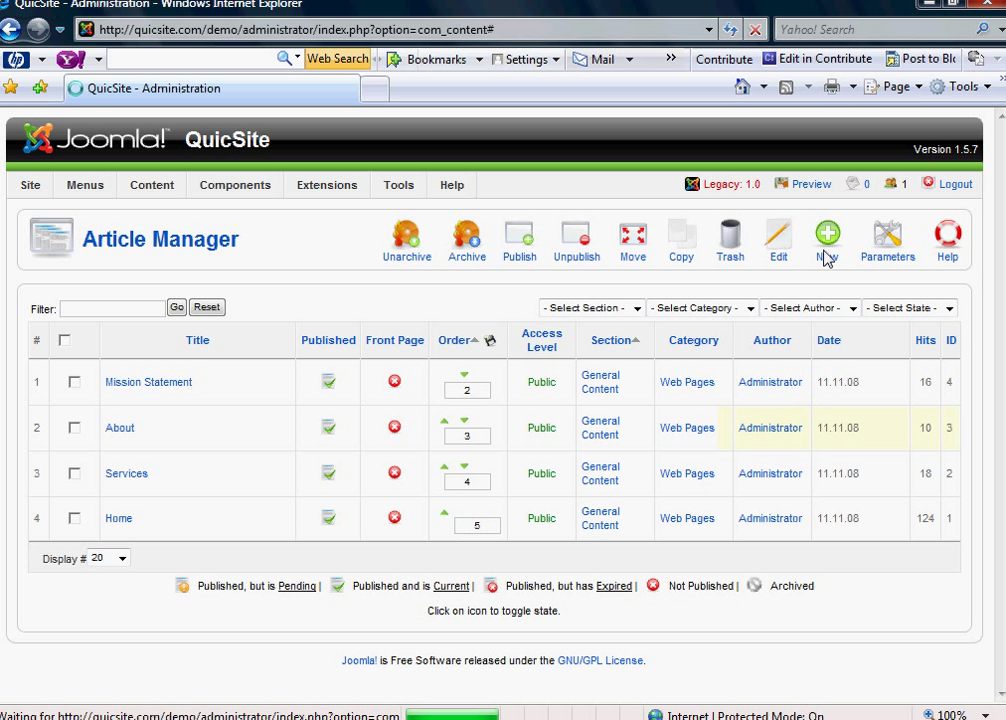
click(180, 318)
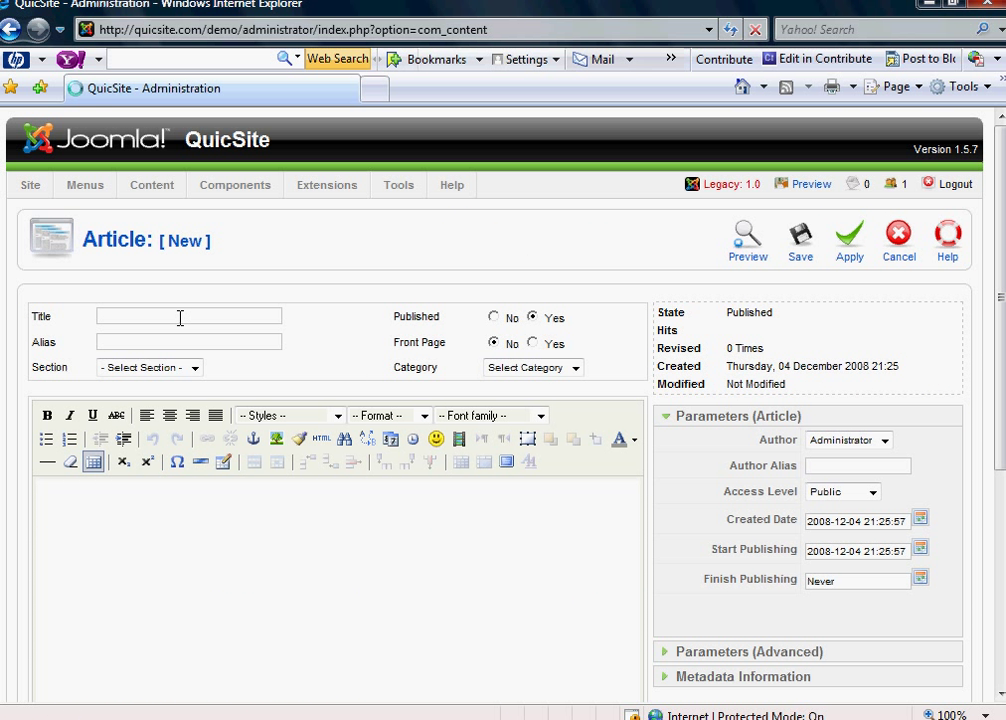
text(Blog)
text( en)
text(try on)
text(e)
text(blogentryone)
click(193, 368)
click(265, 375)
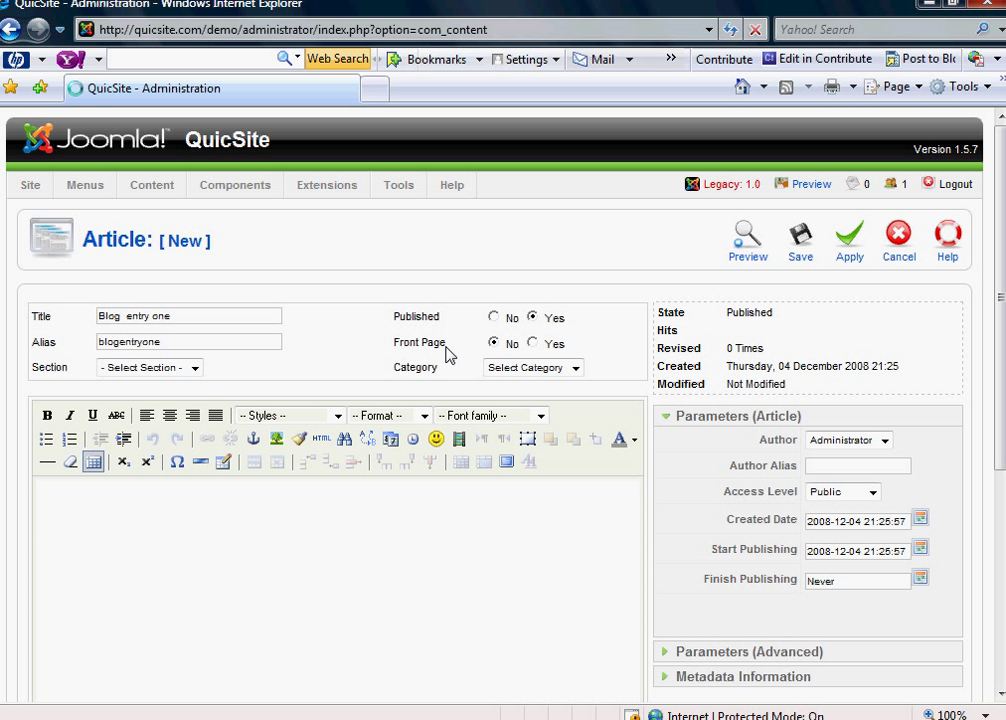
click(533, 344)
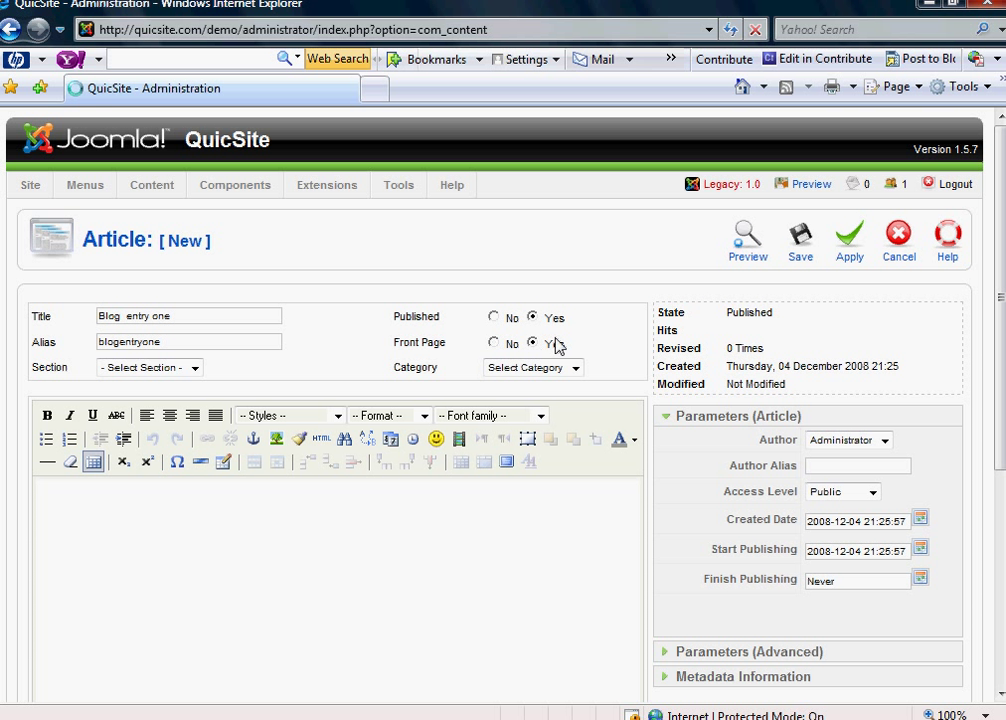
click(197, 368)
click(197, 368)
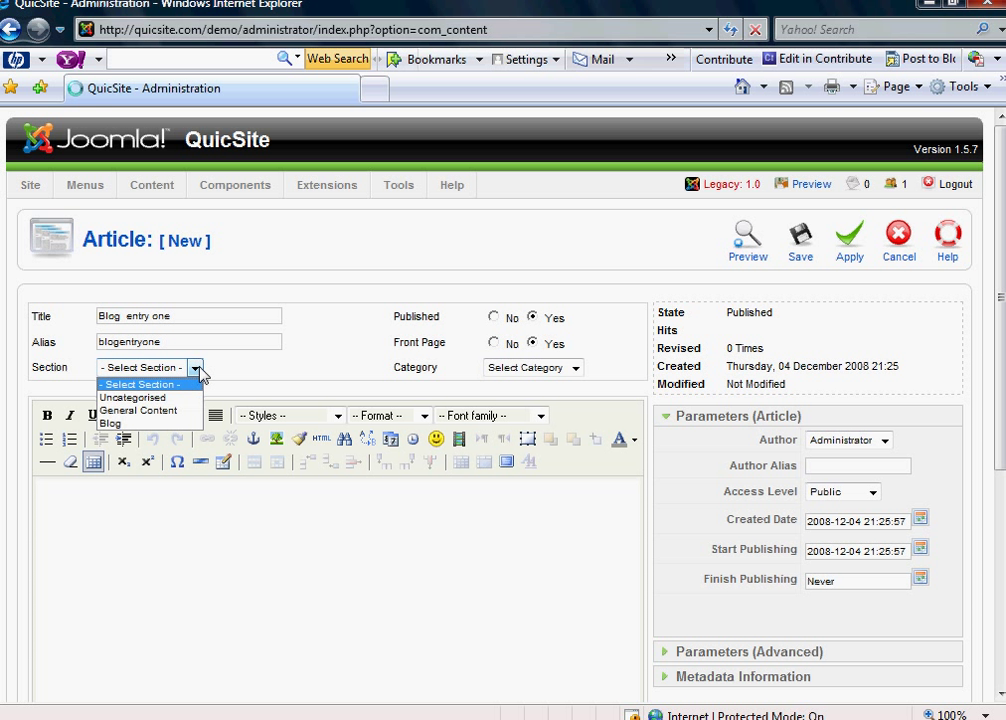
click(118, 424)
- Write 'blog entry one' as the article body, expand Metadata Information, and save
click(201, 504)
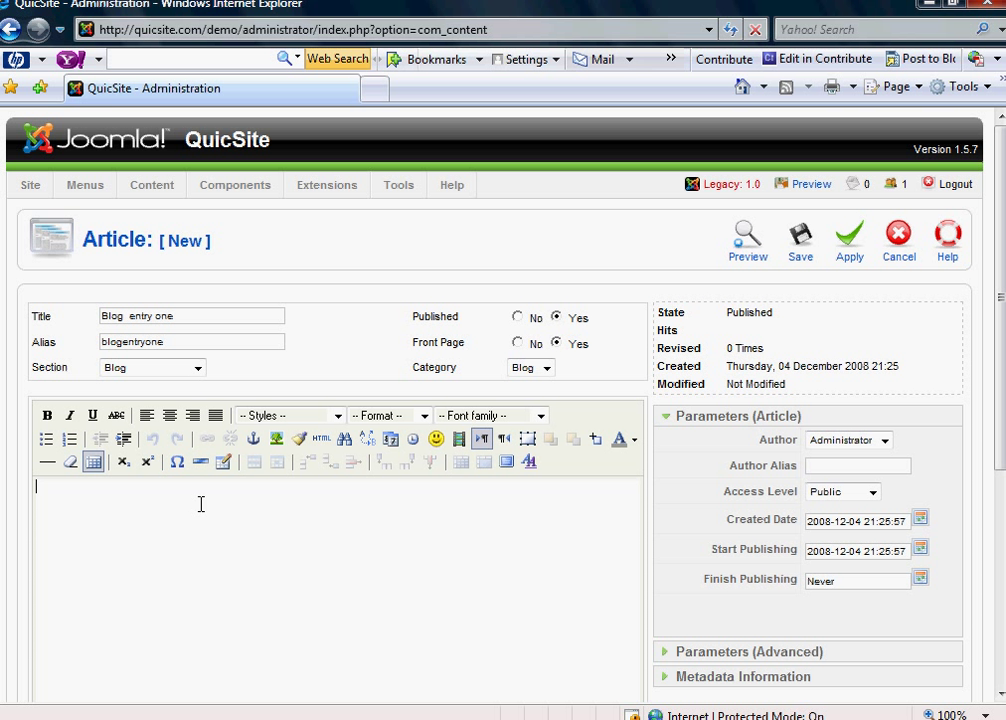
text(blog en)
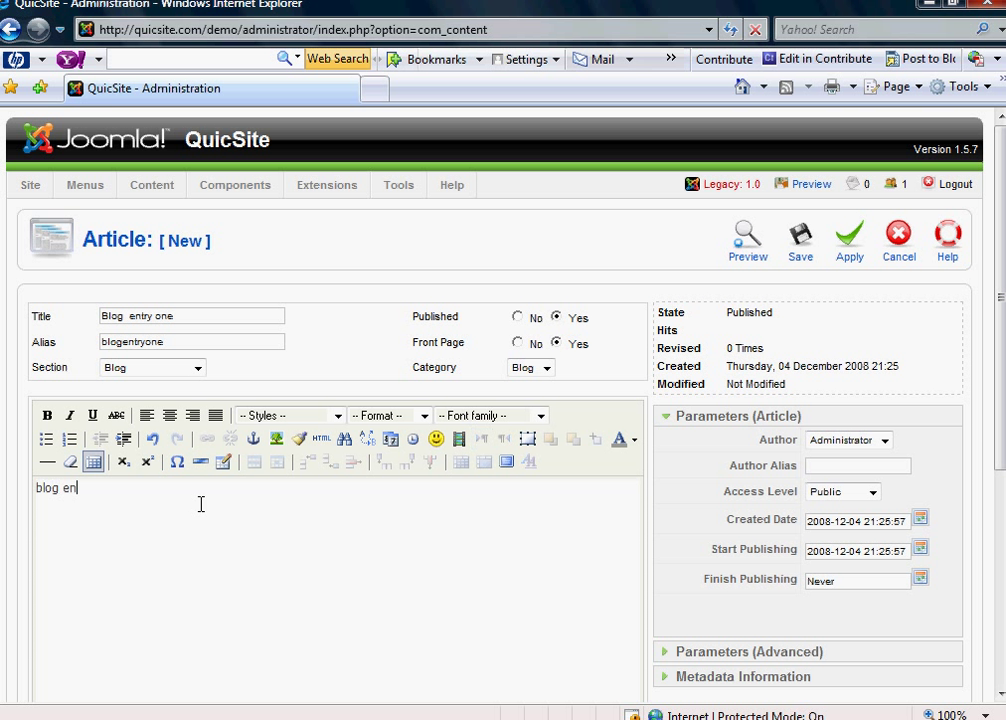
text(try one)
click(662, 679)
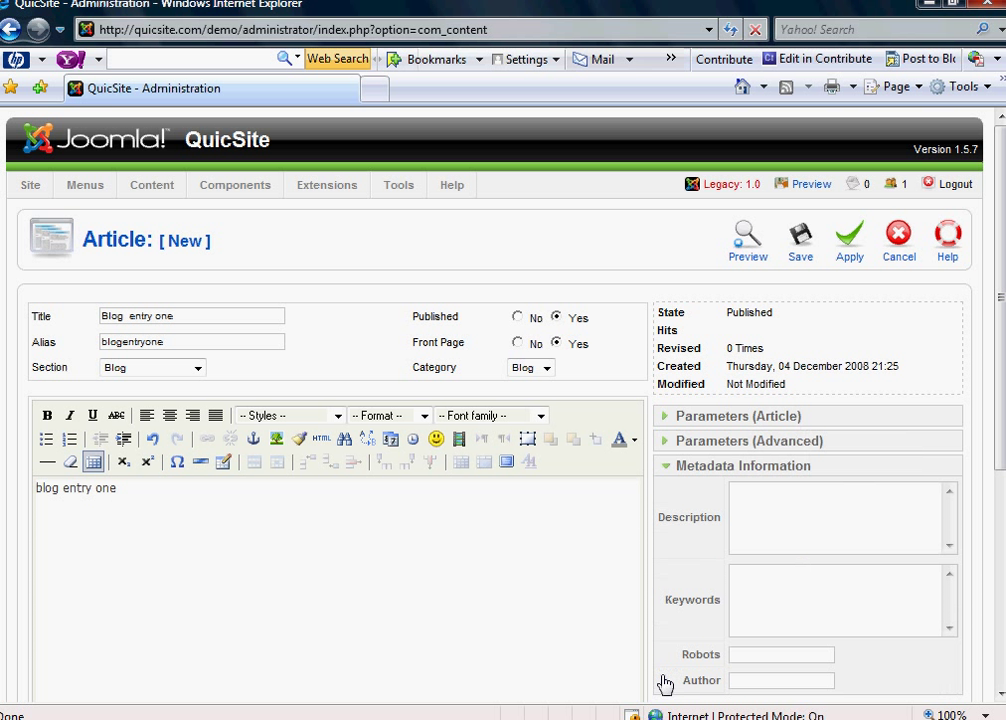
click(767, 609)
click(800, 250)
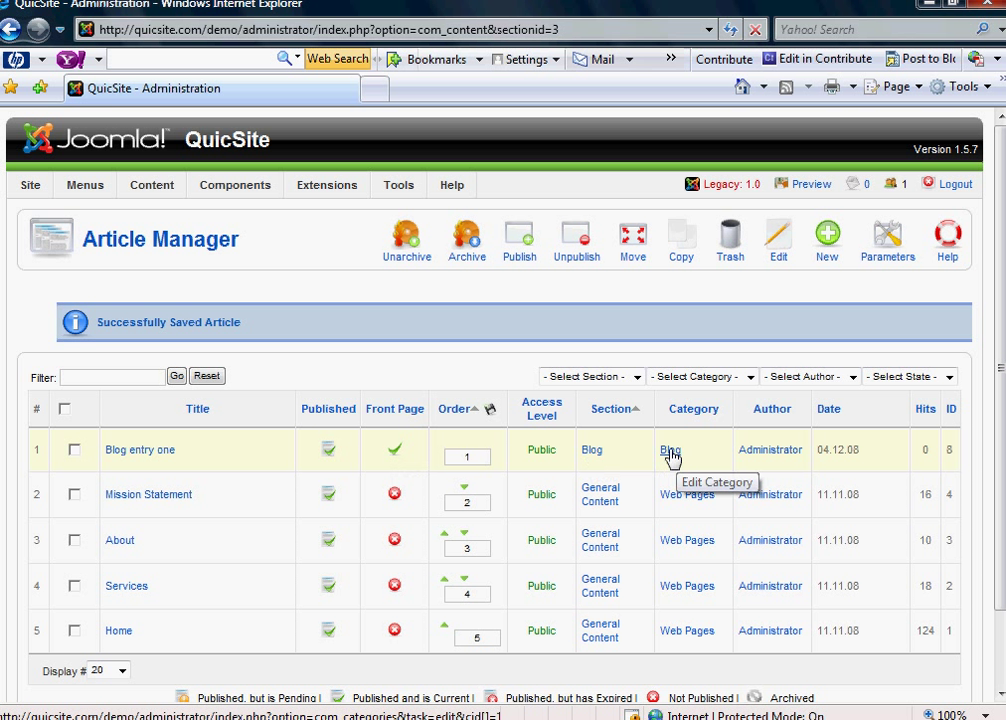
click(475, 719)
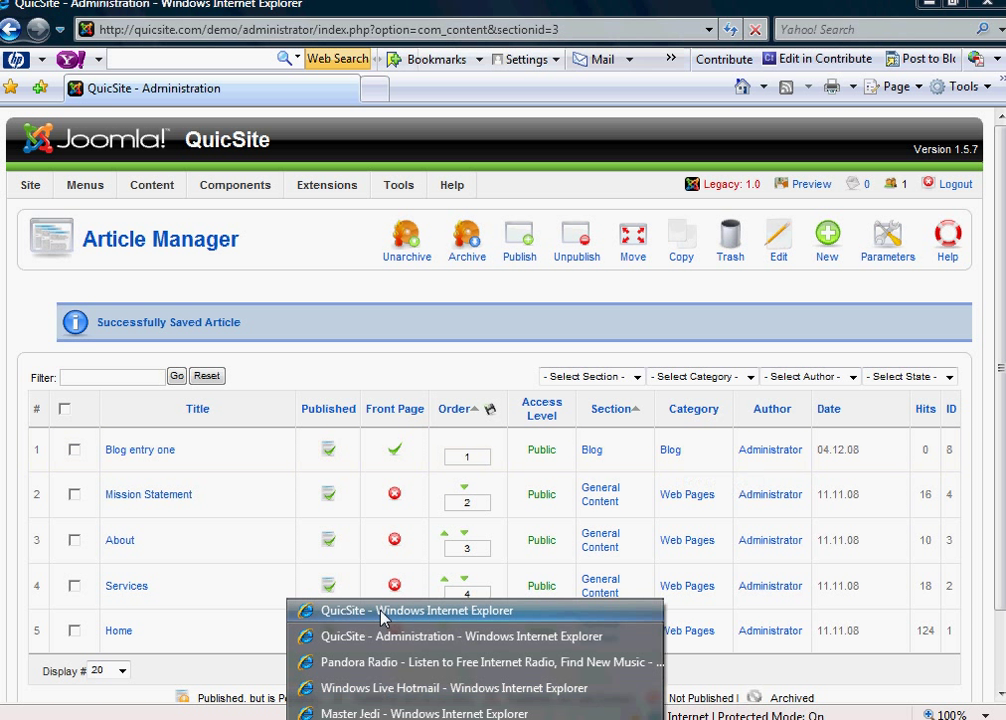
click(384, 609)
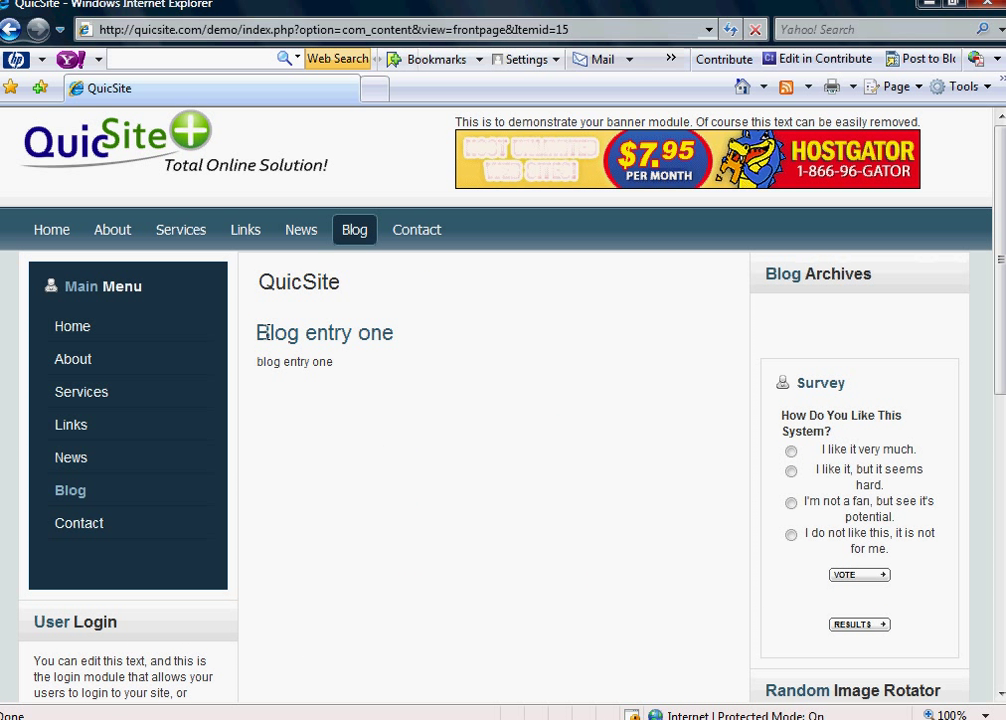
drag(337, 365, 261, 370)
click(431, 381)
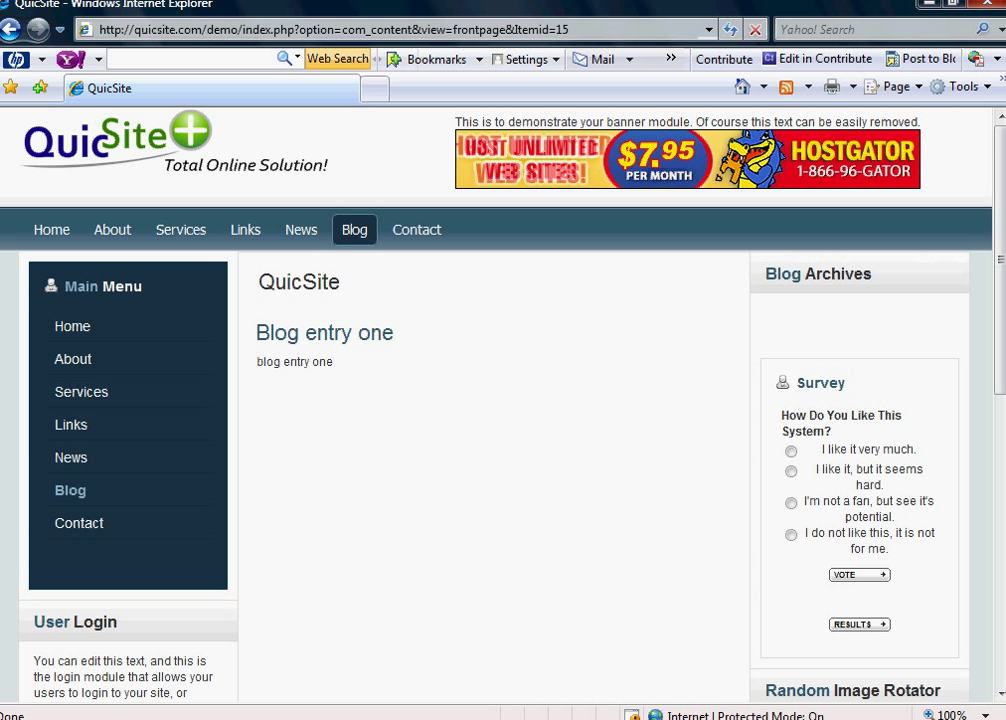
click(402, 718)
click(401, 636)
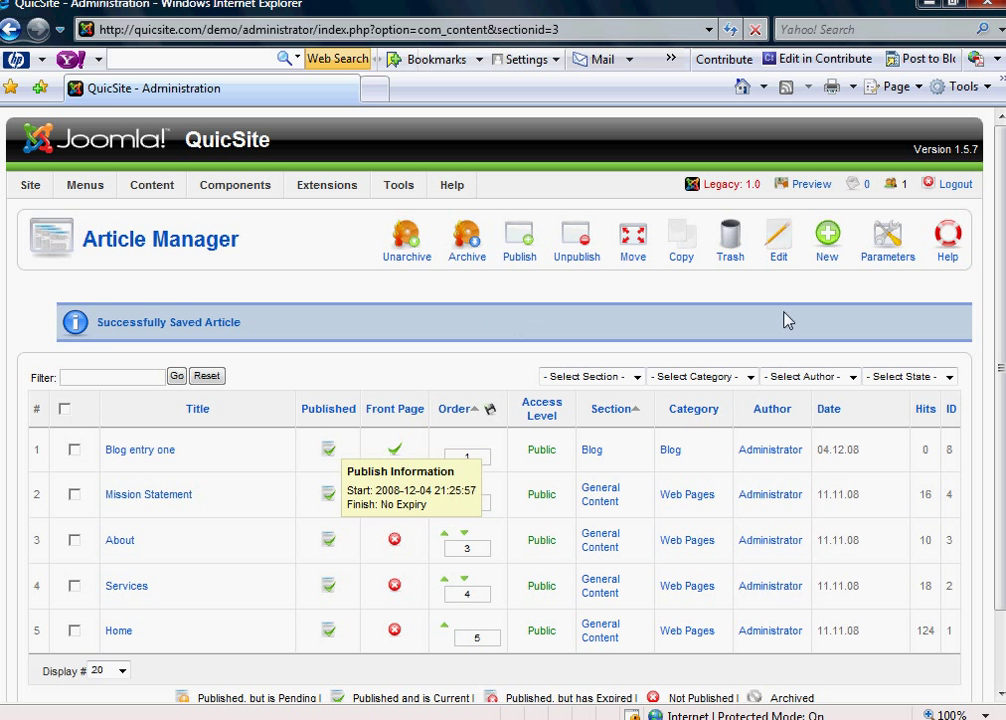
- Create a new article in the Blog section with body text 'entry two' and save it
click(826, 256)
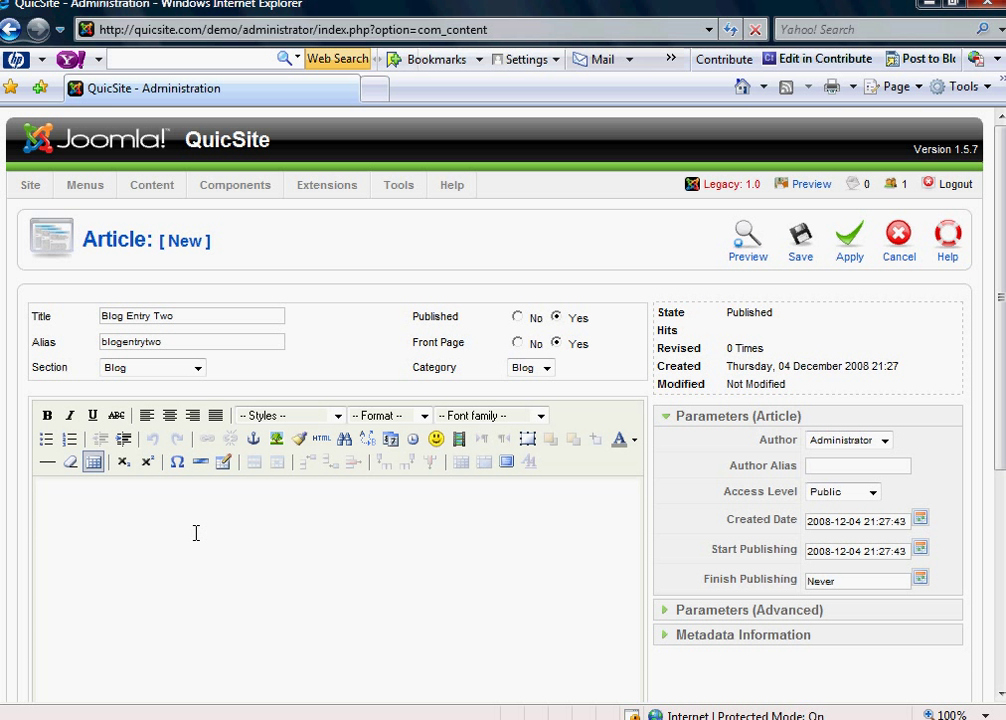
click(197, 528)
text(entry two)
click(104, 369)
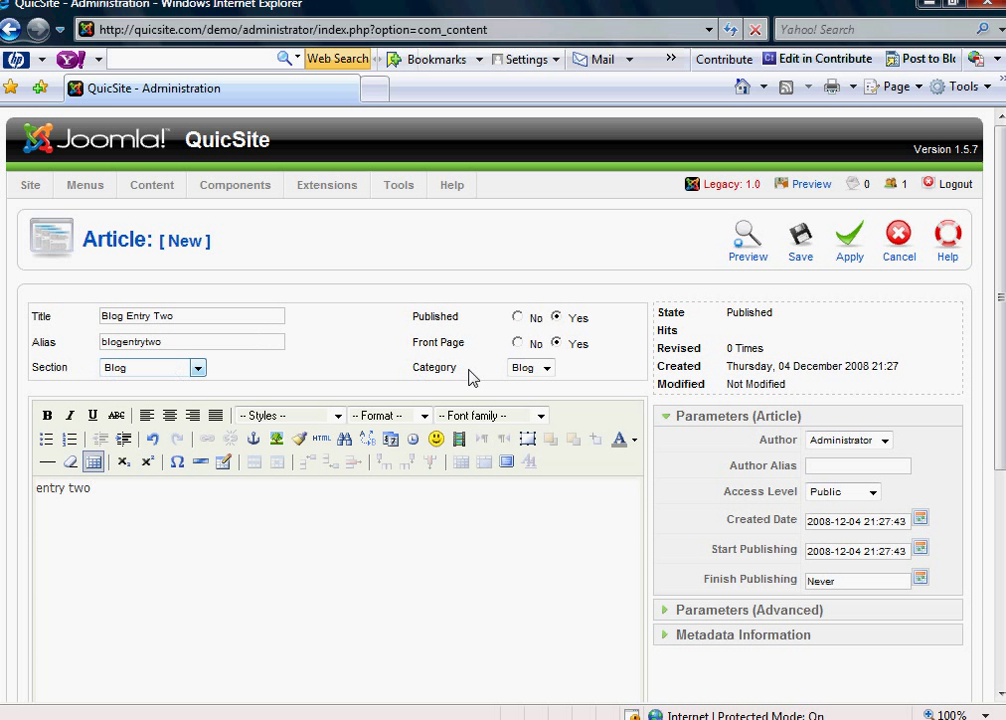
click(800, 258)
click(800, 258)
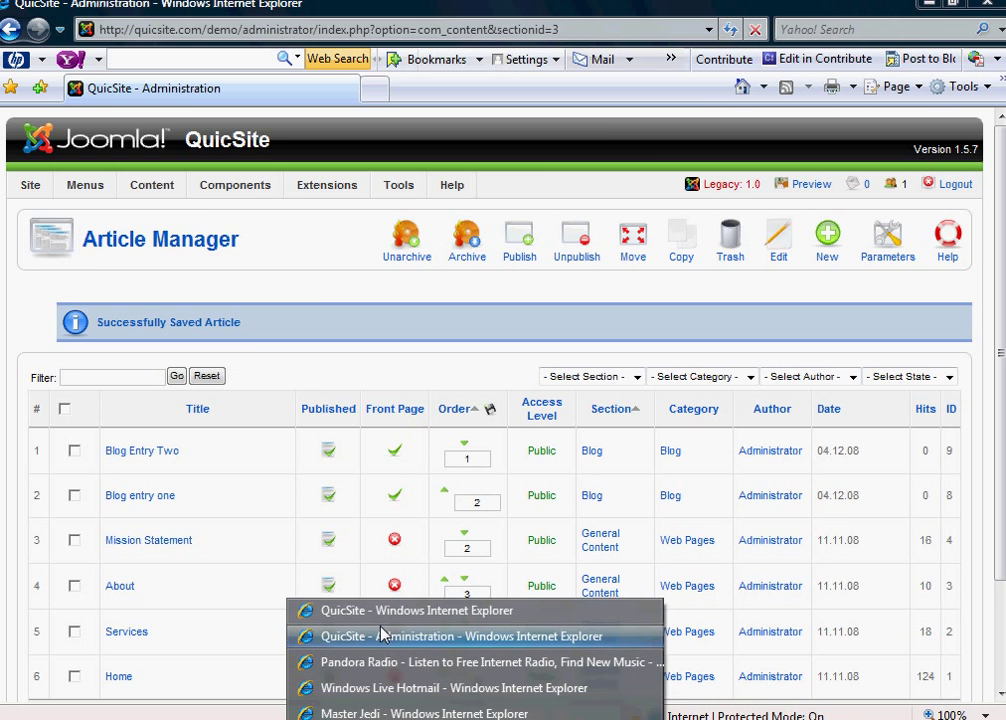
- Reload the QuicSite front page to see Blog Entry Two listed above Blog entry one, then close it
click(377, 601)
click(733, 31)
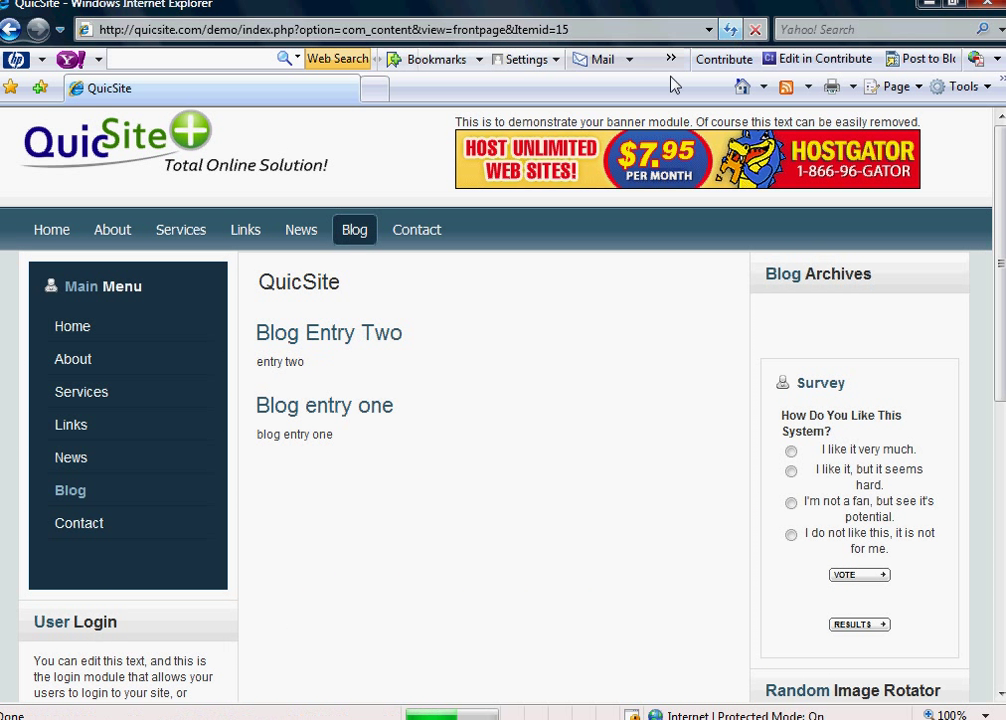
drag(409, 340, 269, 350)
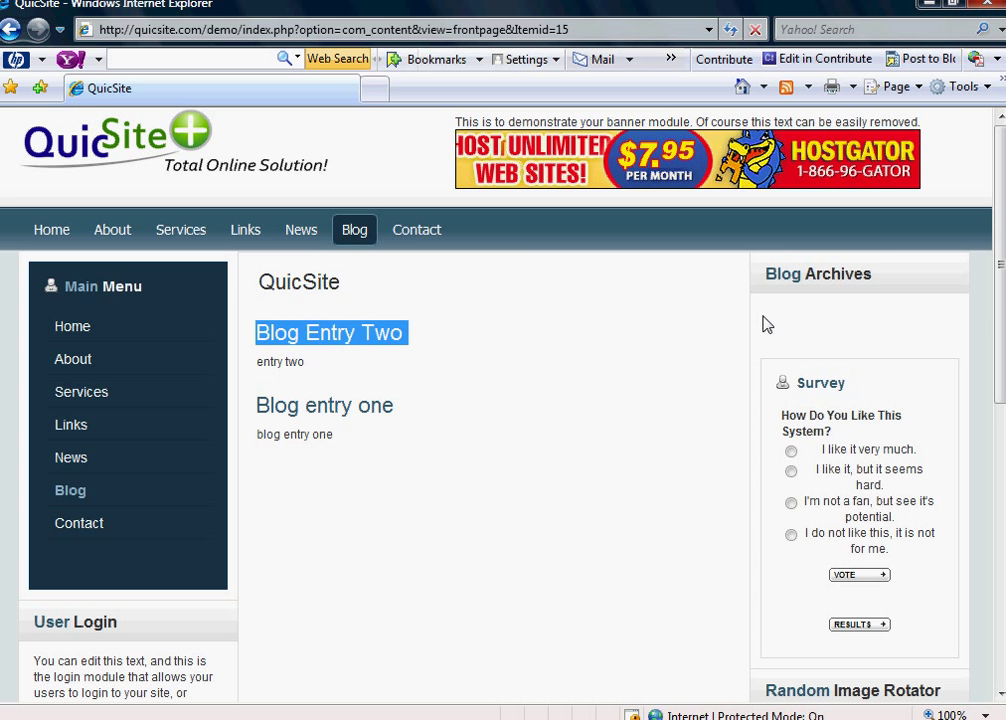
click(855, 314)
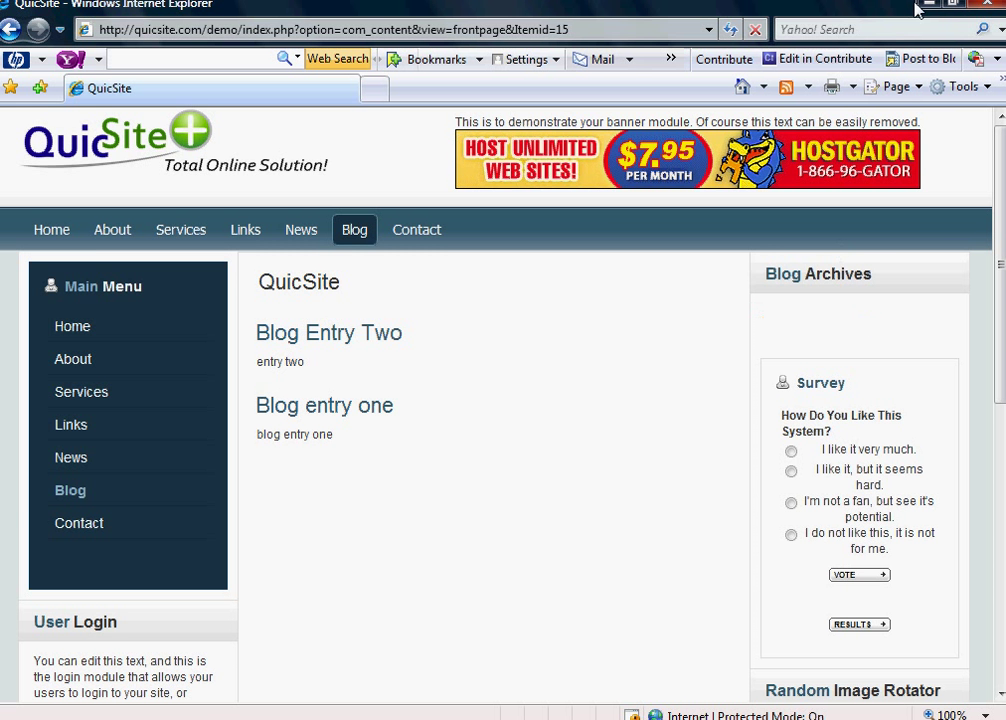
key(alt+F4)
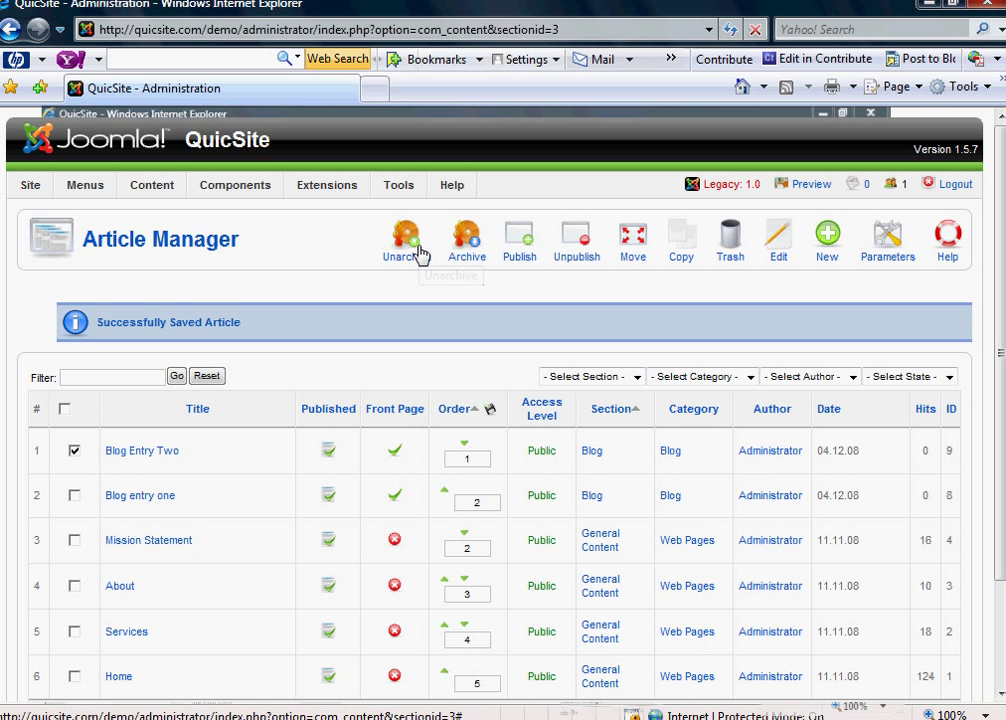
- Archive the Blog Entry Two article in Article Manager
click(470, 246)
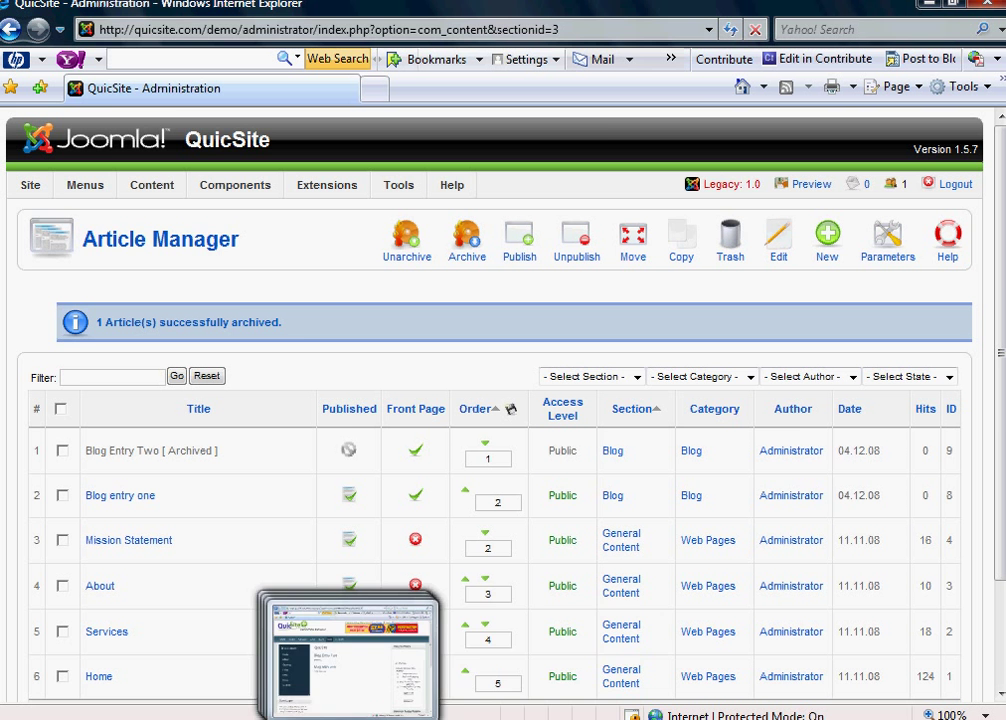
- Refresh the QuicSite front end and open the December, 2008 archive holding Blog Entry Two
click(366, 612)
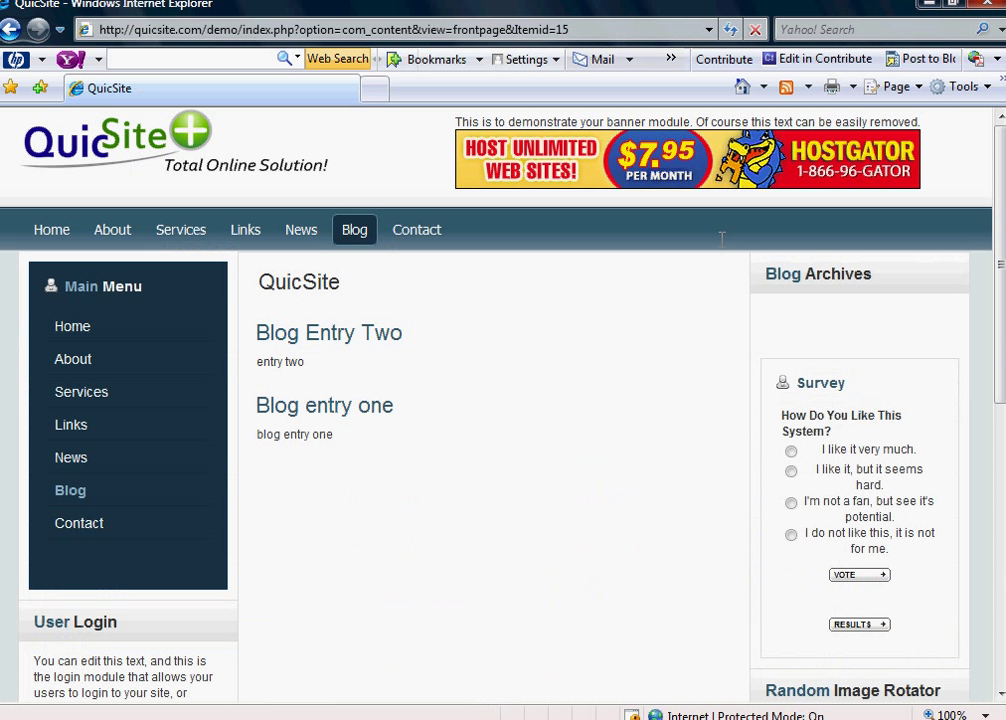
click(729, 29)
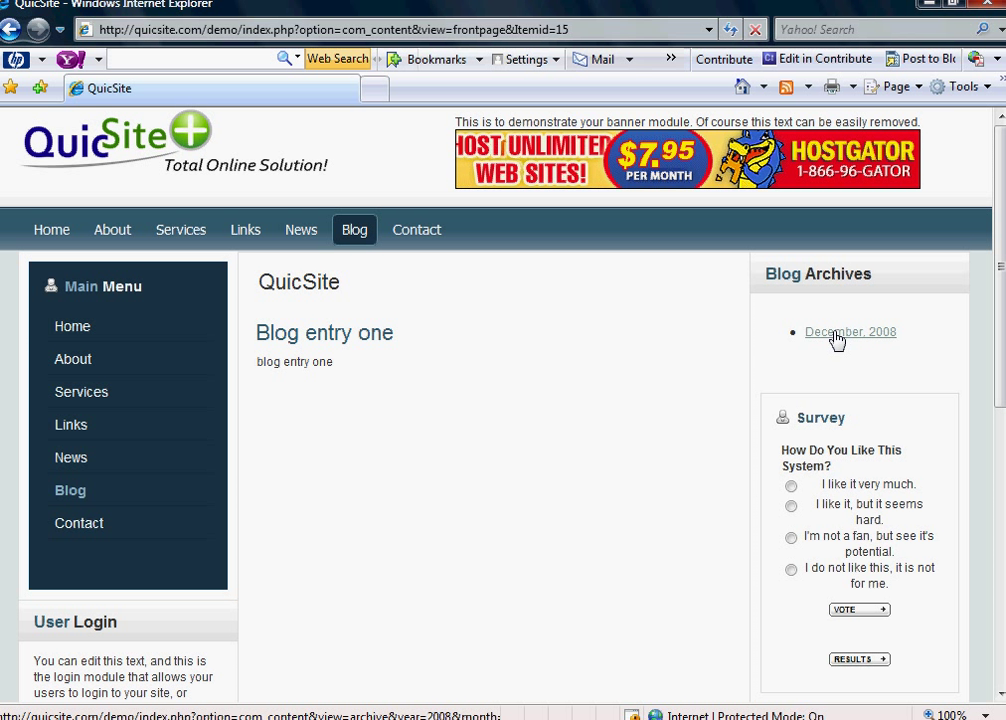
click(837, 336)
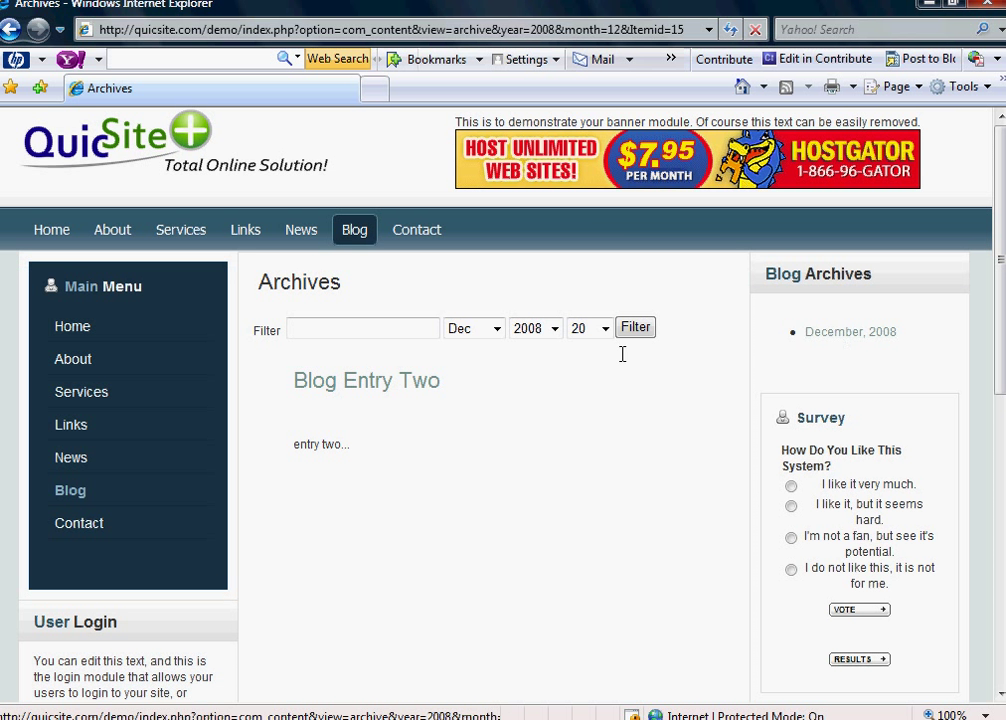
scroll(455, 430, down, 3)
scroll(466, 447, up, 3)
- Check the archive month filter, then return to the Blog page showing only Blog entry one
click(374, 326)
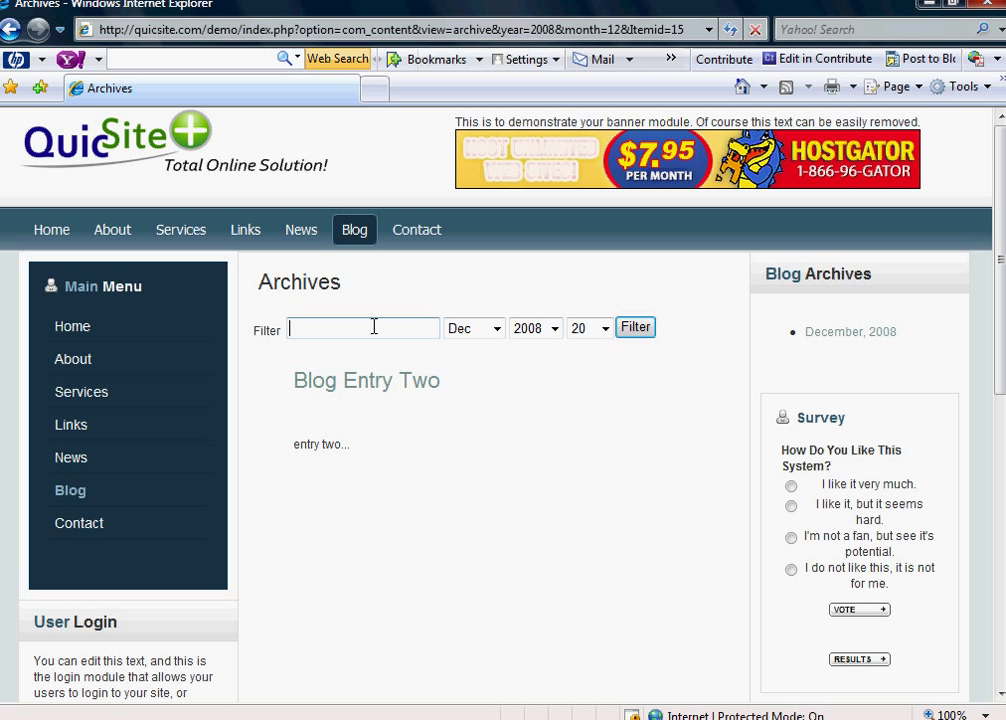
click(496, 331)
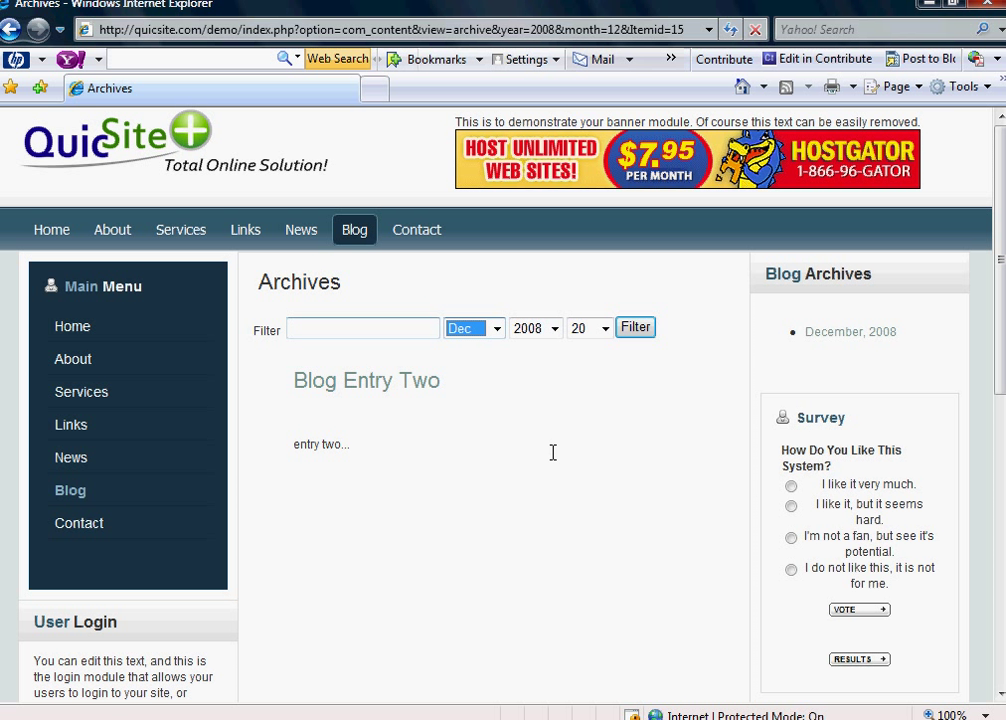
click(360, 232)
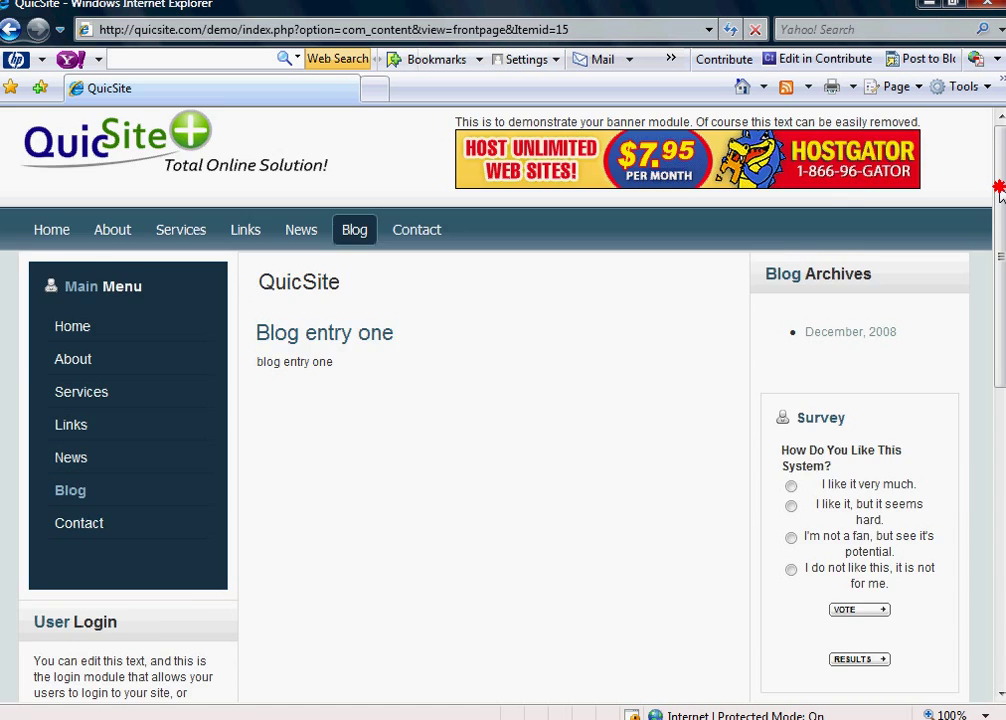
mouse_move(1002, 188)
mouse_down()
mouse_move(1000, 488)
mouse_move(1000, 175)
mouse_up()
click(386, 640)
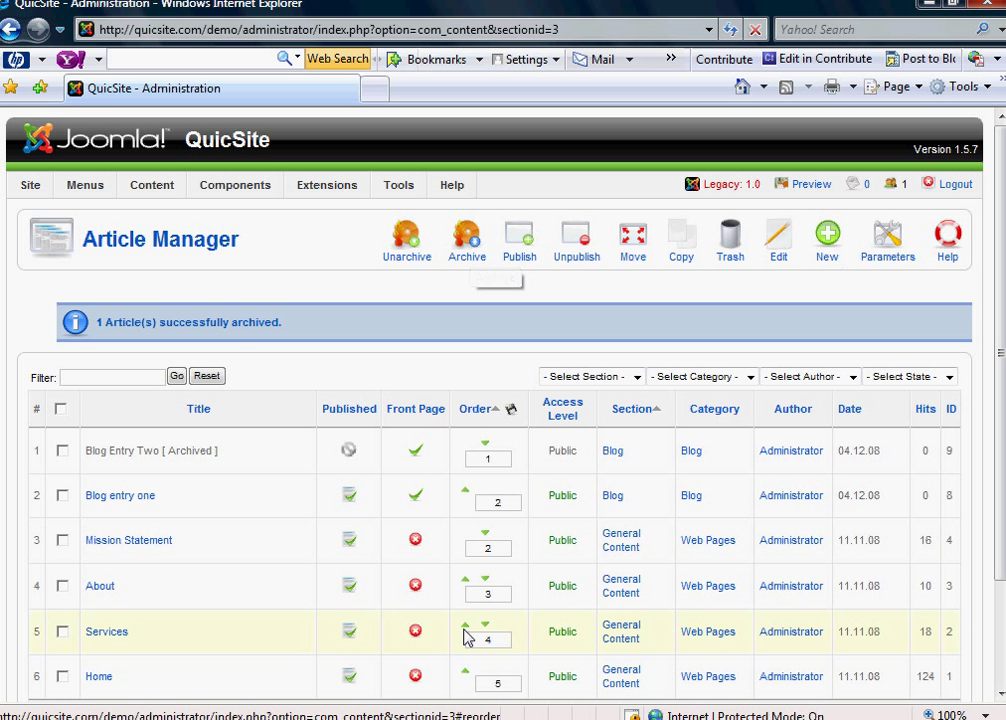
click(465, 719)
click(440, 612)
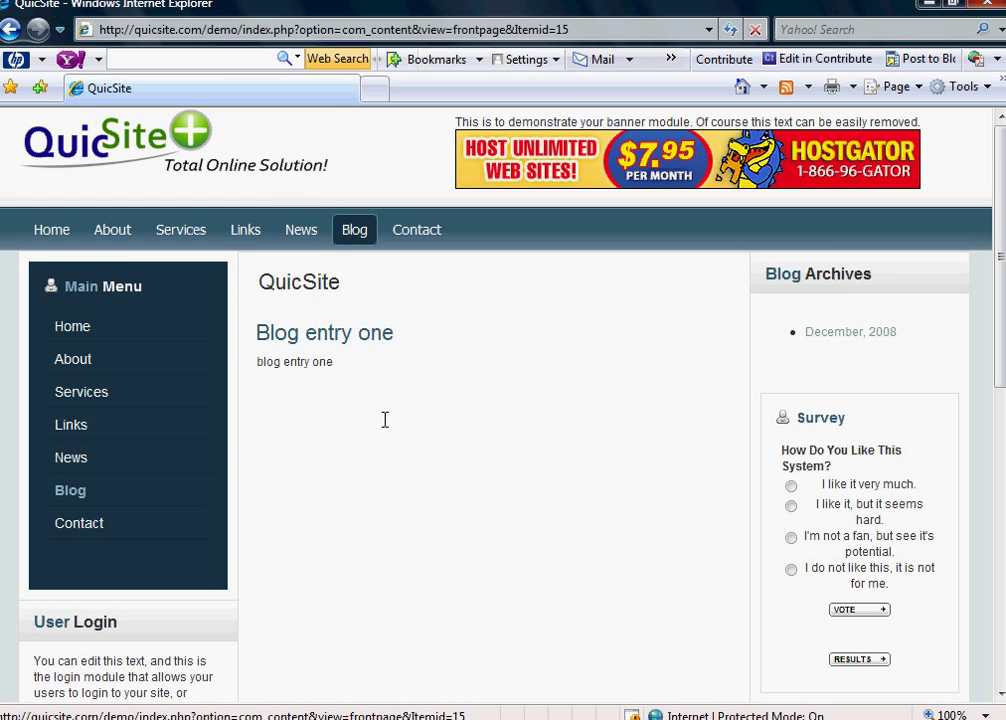
scroll(415, 474, down, 3)
scroll(419, 474, down, 3)
scroll(420, 474, up, 6)
click(420, 718)
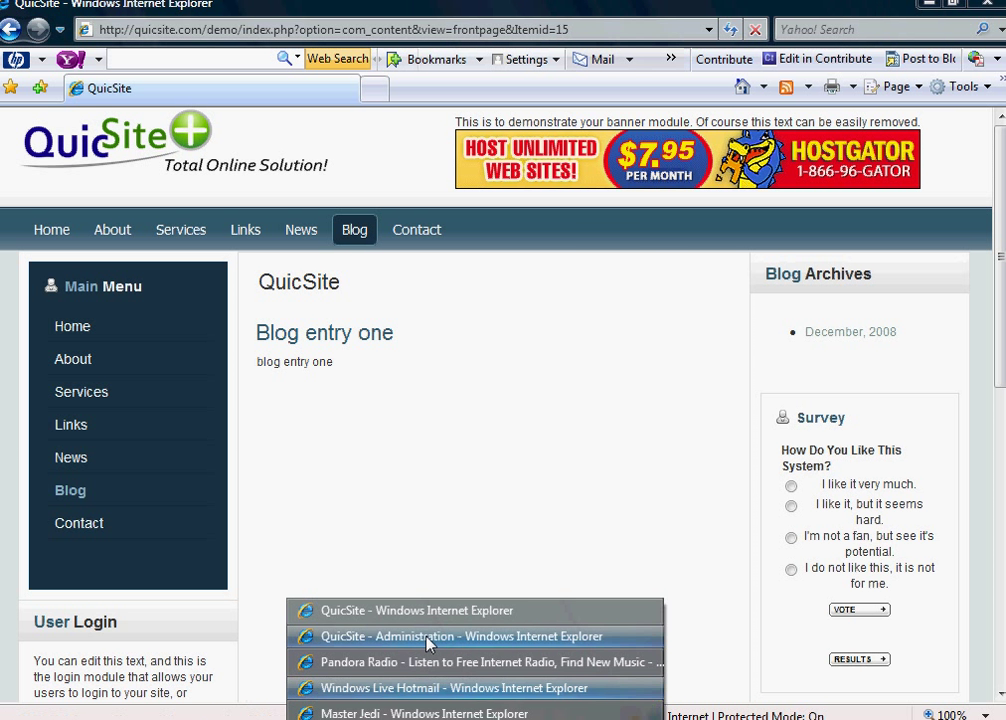
click(428, 638)
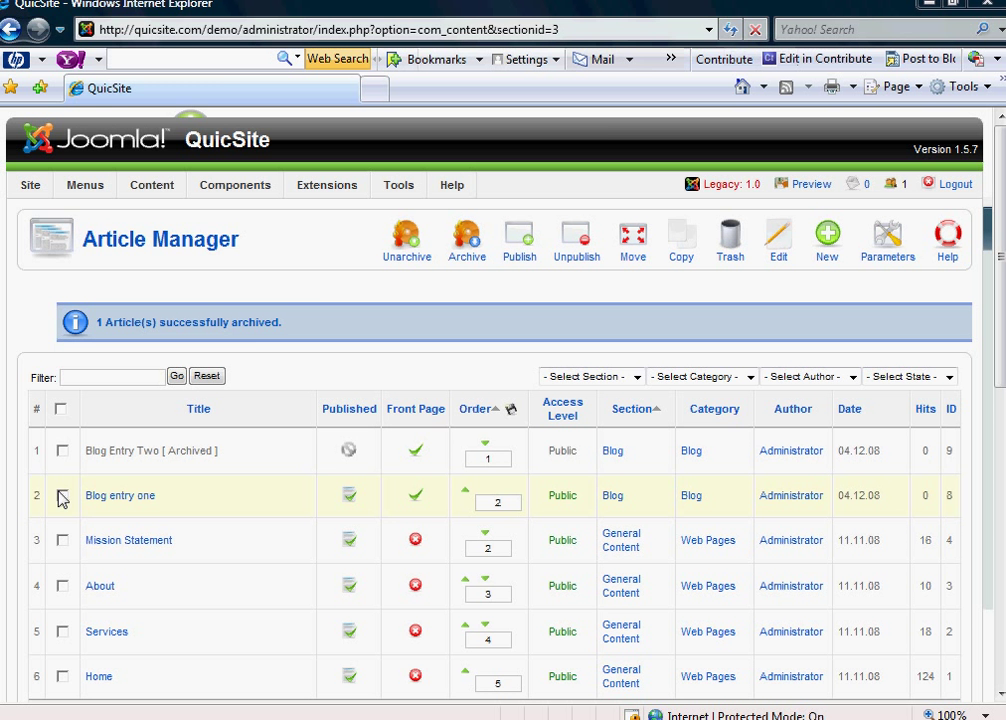
click(420, 718)
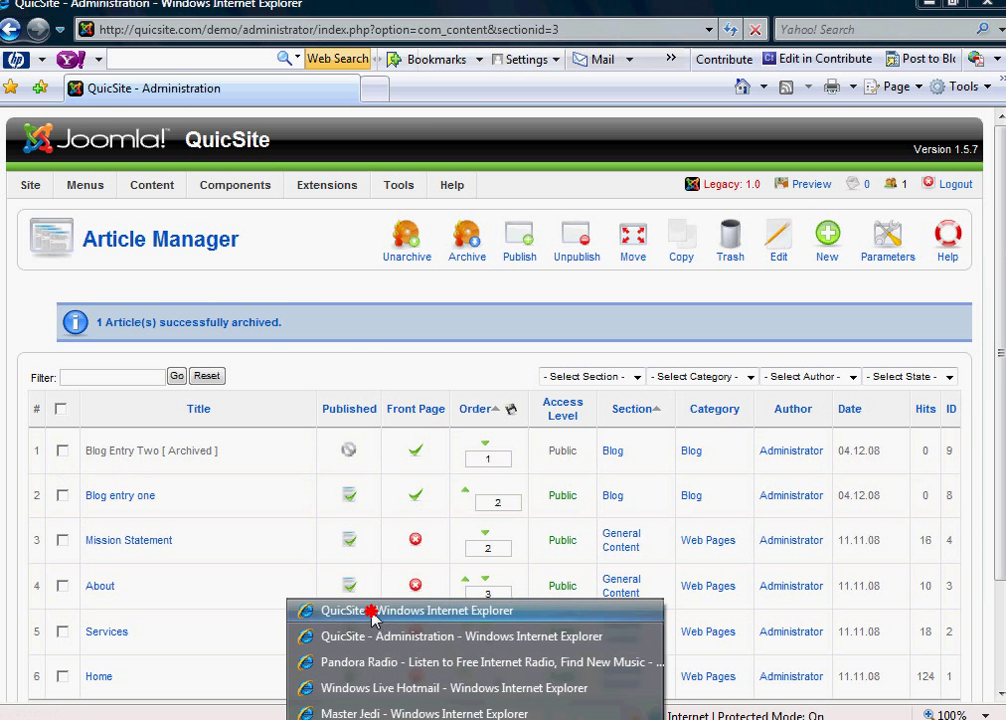
click(335, 607)
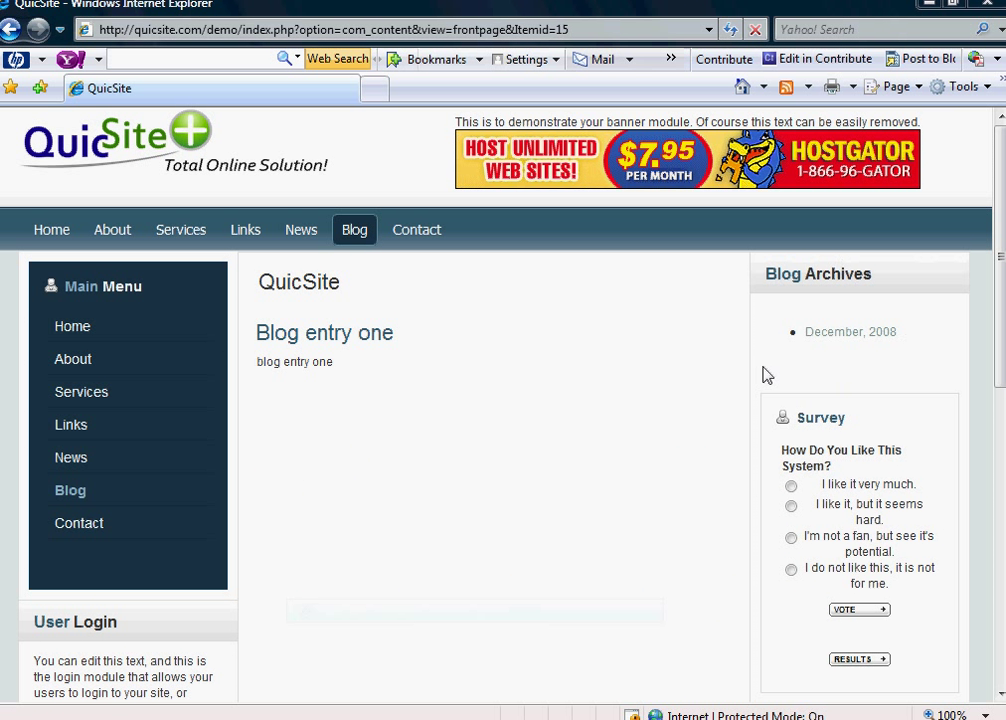